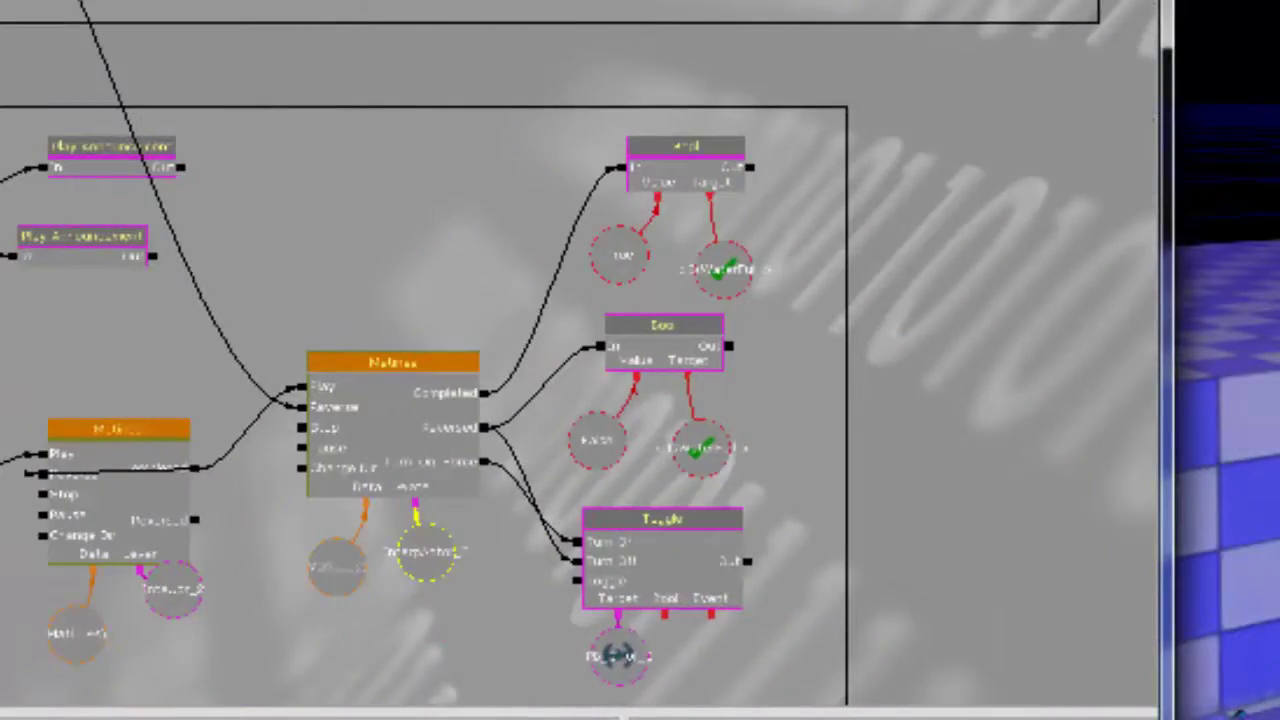
- Close the Kismet sequence of the Personal_Buoancy level and create a new level from the Blank Map template
{"action": "left_click", "coordinate": [572, 8]}
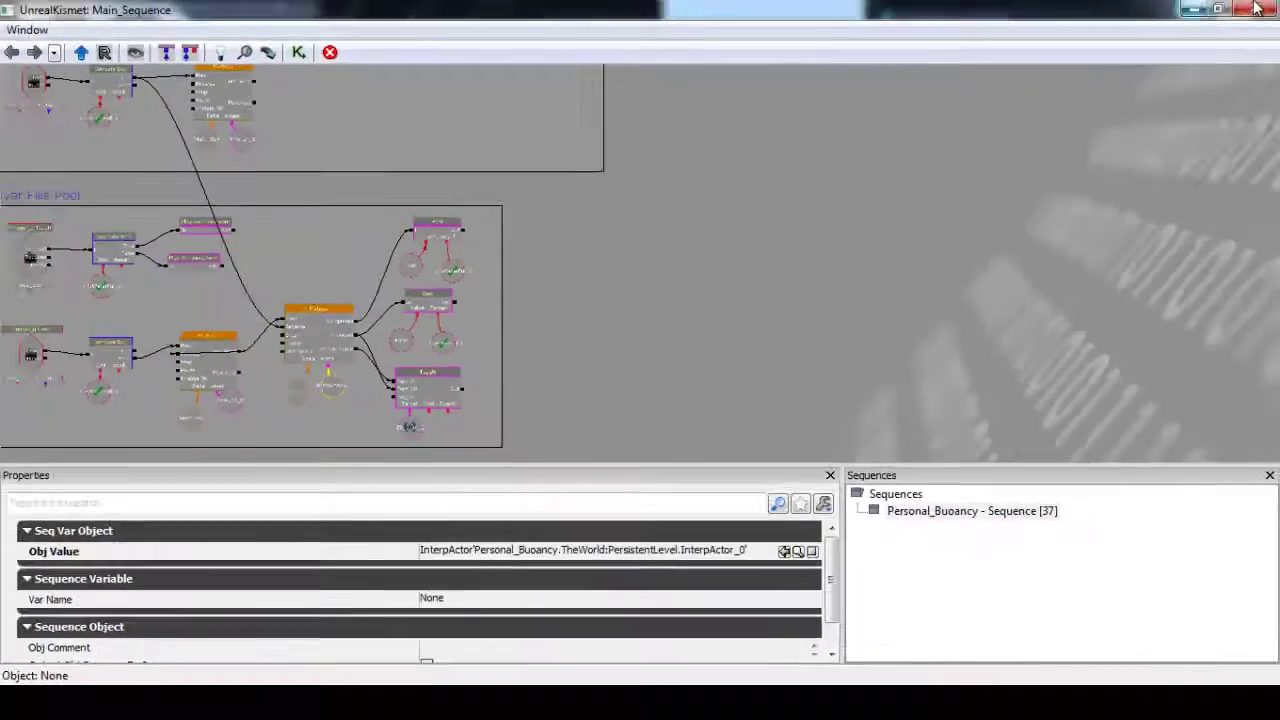
{"action": "left_click", "coordinate": [1257, 9]}
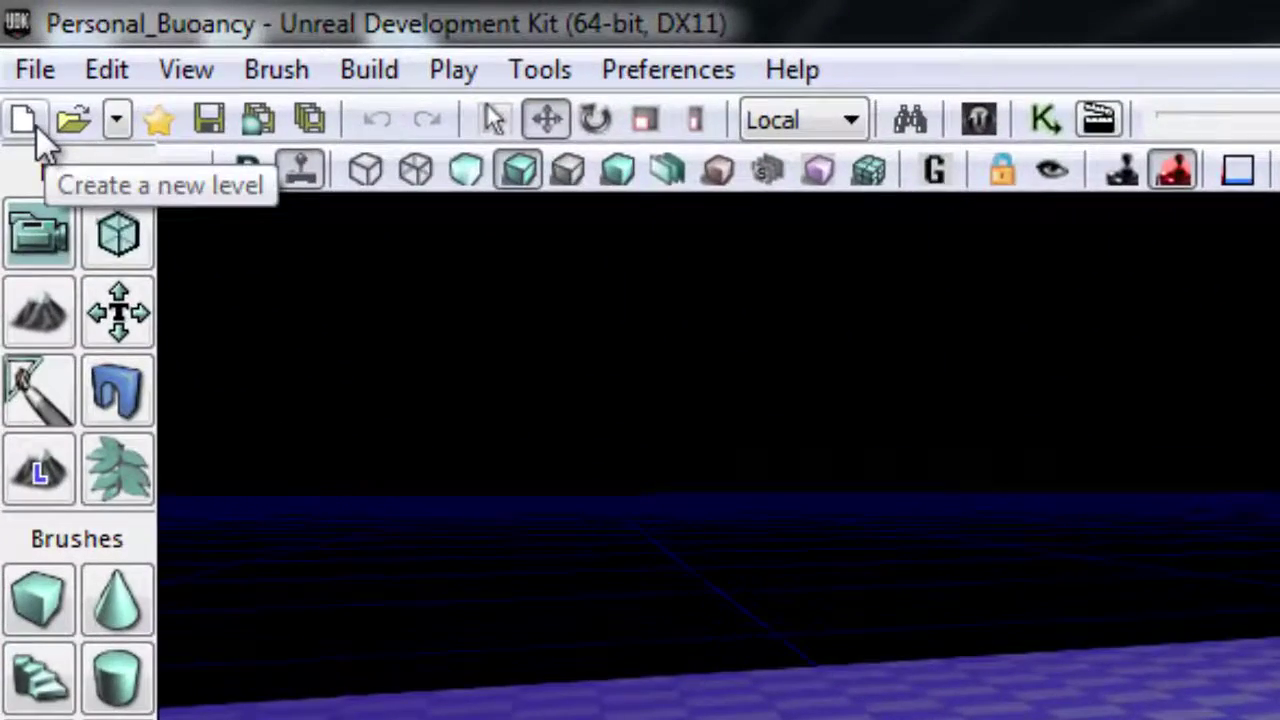
{"action": "left_click", "coordinate": [30, 124]}
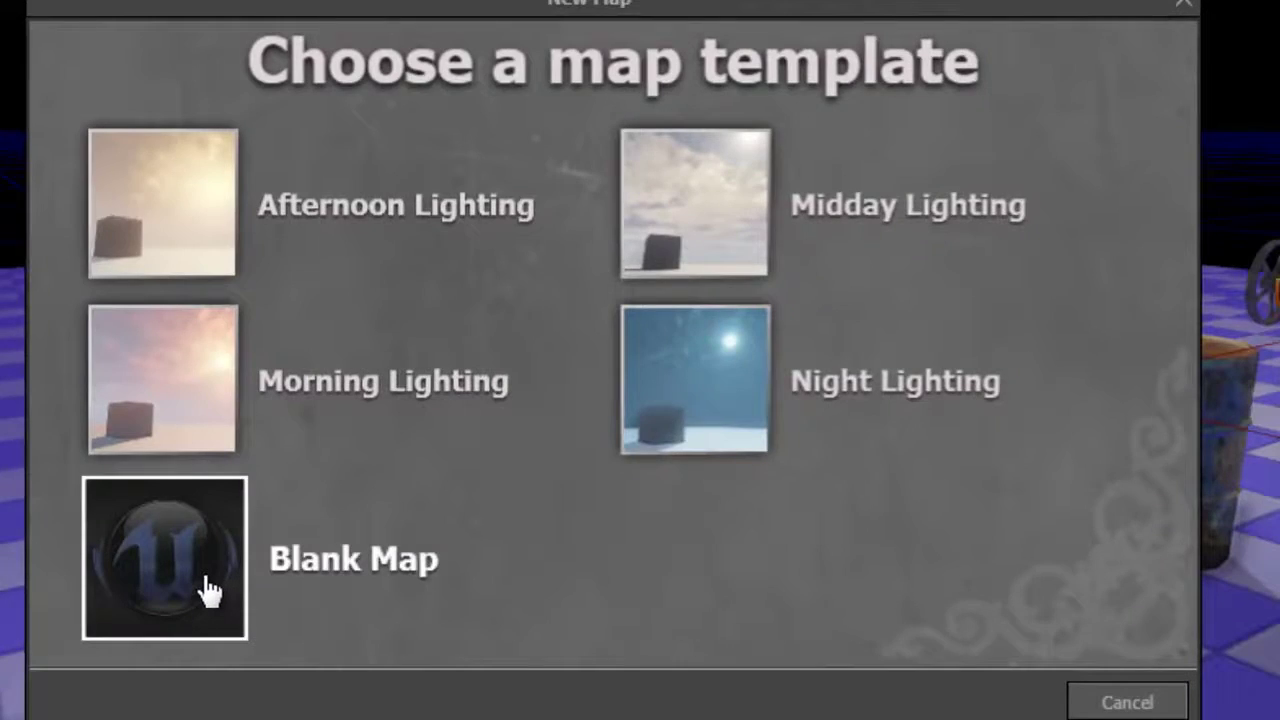
{"action": "left_click", "coordinate": [210, 590]}
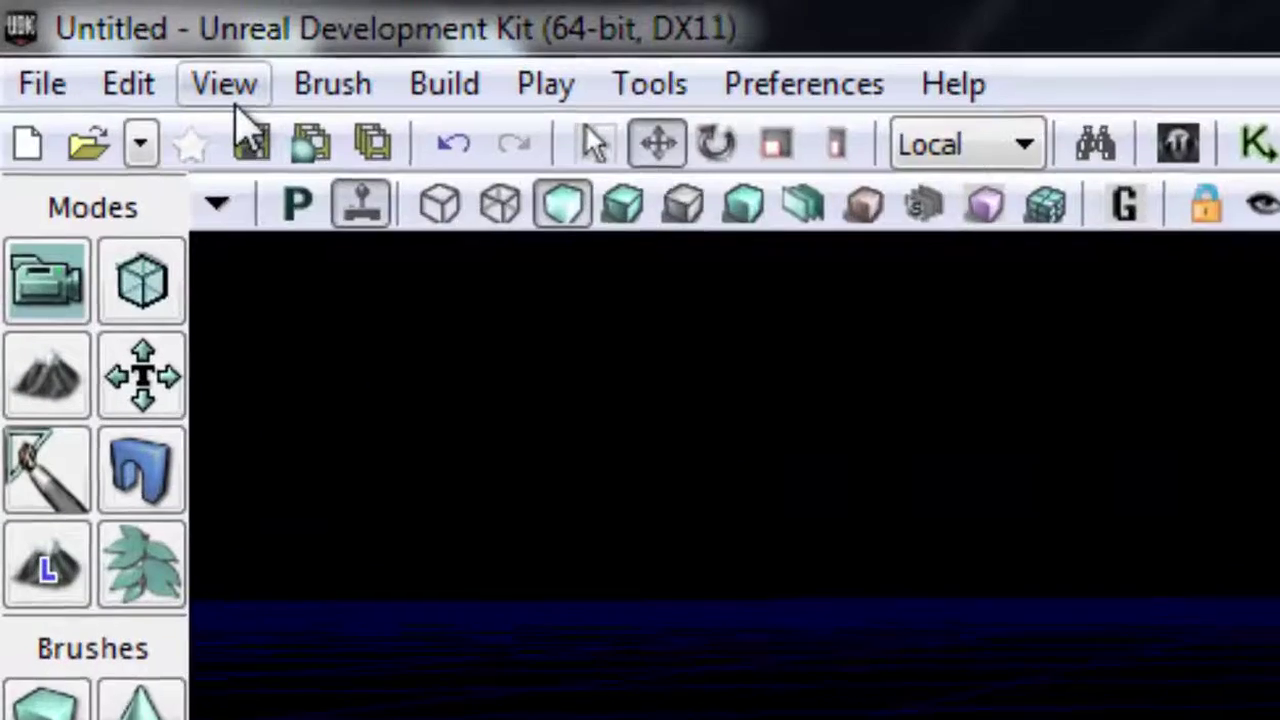
- Set both Default Game Type and Game Type For PIE to utgame in the World Properties
{"action": "left_click", "coordinate": [80, 29]}
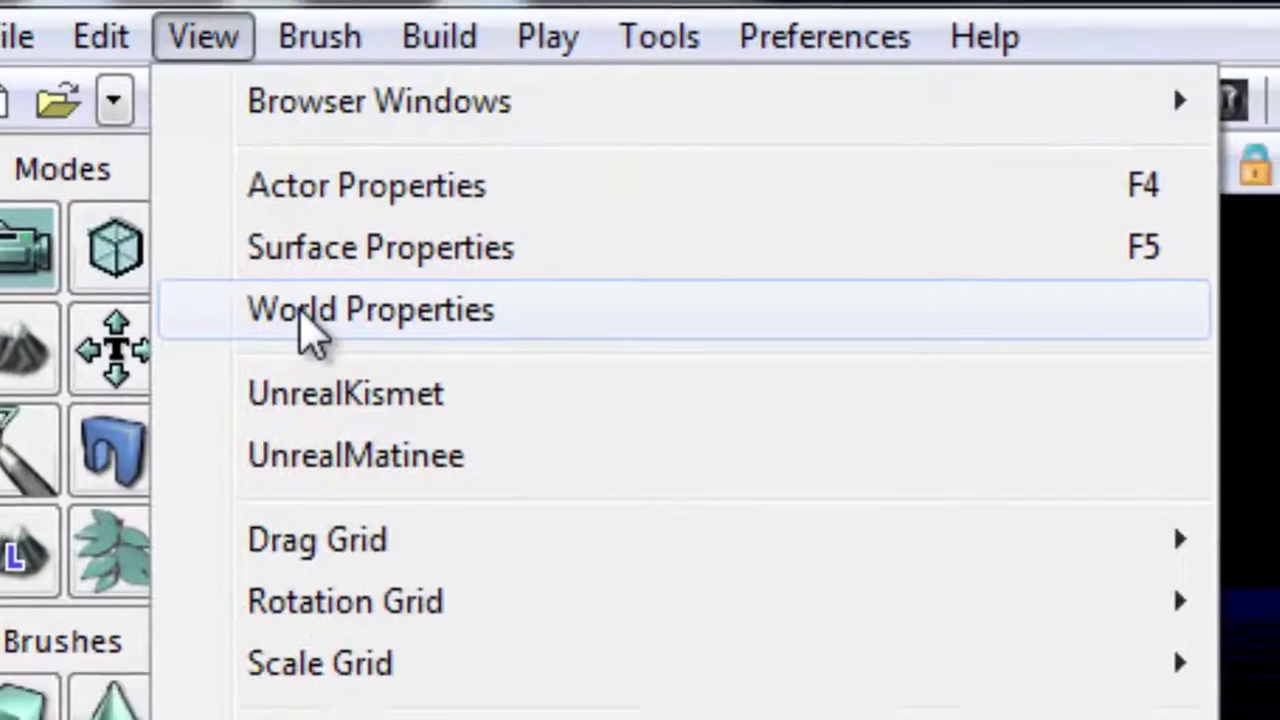
{"action": "left_click", "coordinate": [310, 330]}
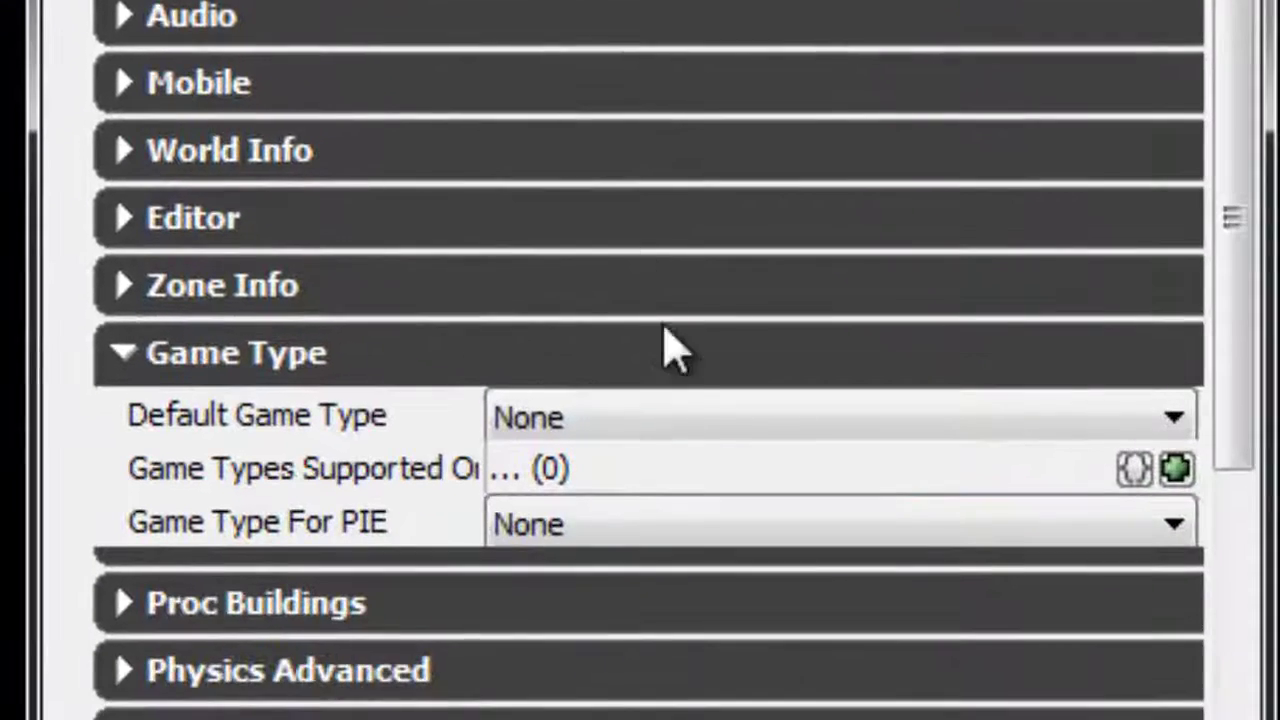
{"action": "left_click", "coordinate": [592, 432]}
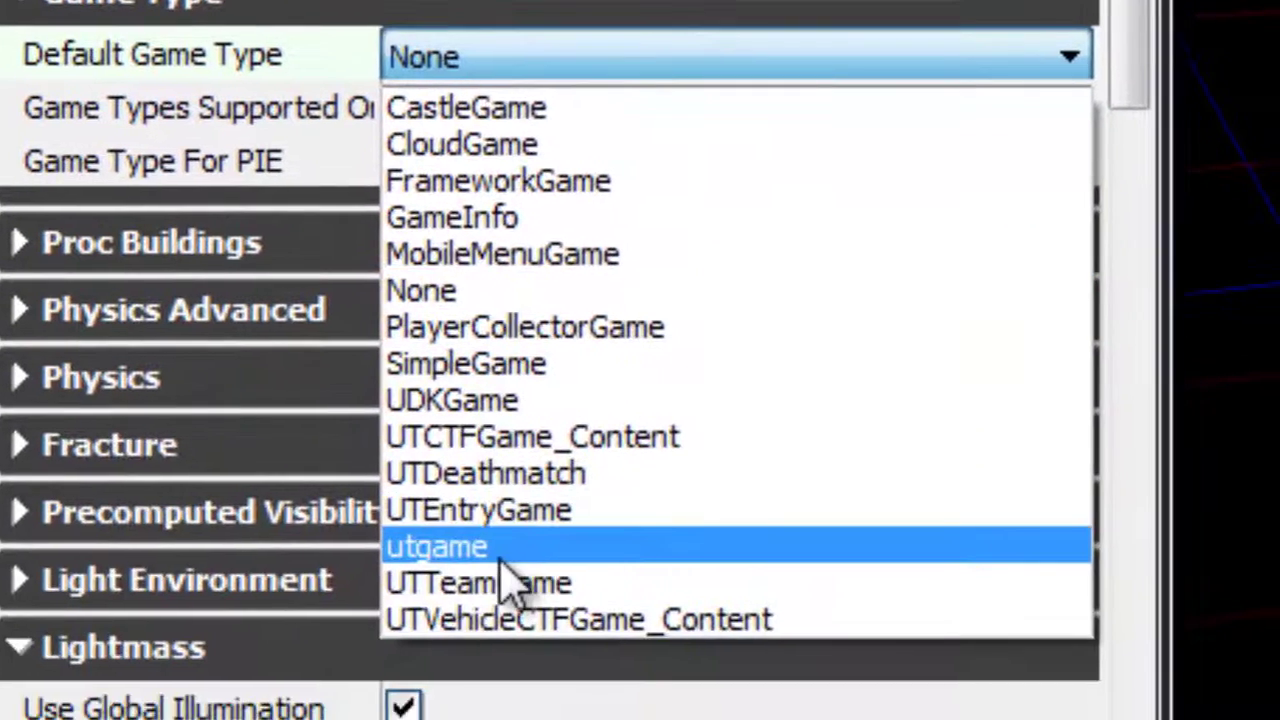
{"action": "left_click", "coordinate": [502, 552]}
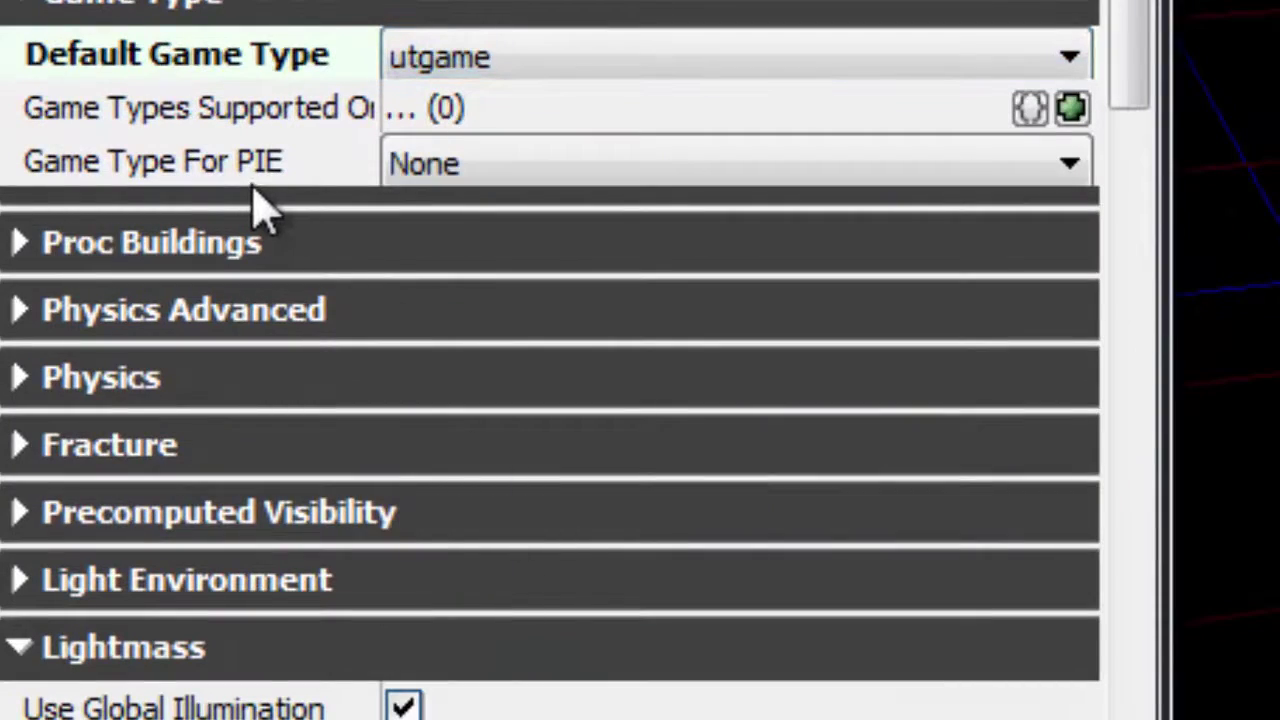
{"action": "left_click", "coordinate": [518, 180]}
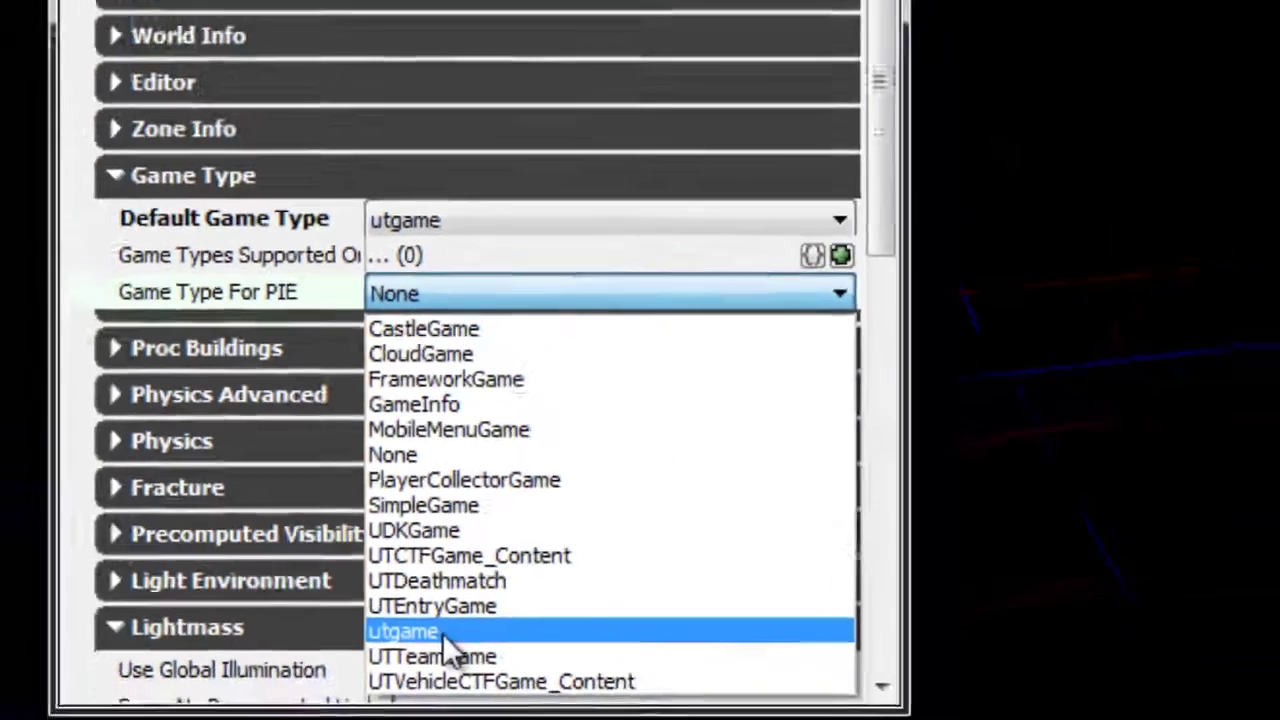
{"action": "left_click", "coordinate": [442, 633]}
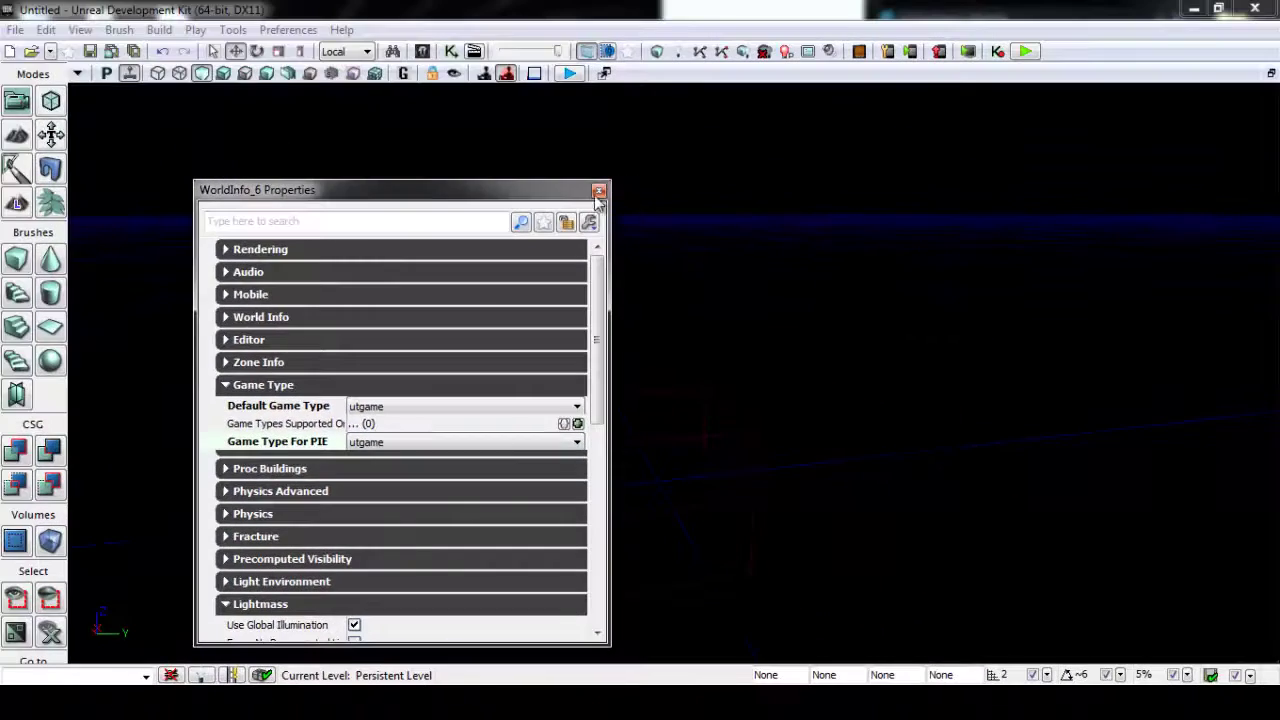
{"action": "left_click", "coordinate": [598, 191]}
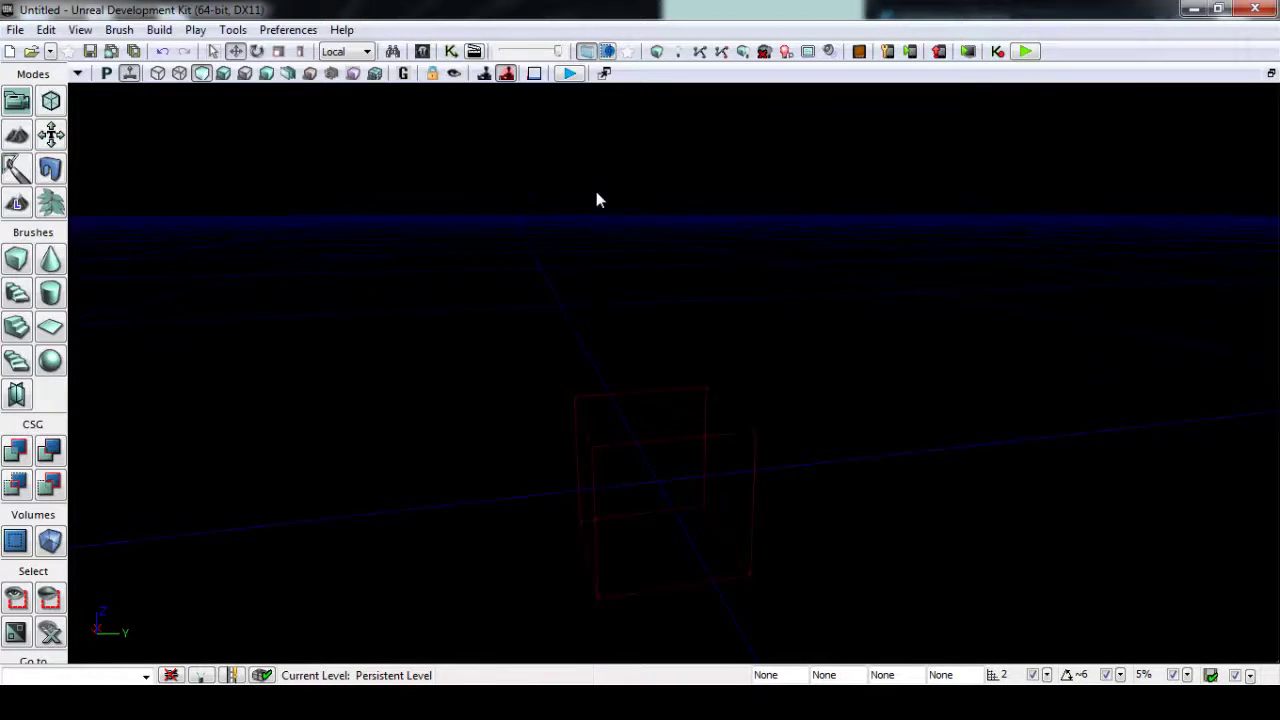
- Select the red builder brush at the grid centre and inspect it from several angles
{"action": "left_click", "coordinate": [632, 493]}
{"action": "mouse_move", "coordinate": [910, 340]}
{"action": "left_mouse_down"}
{"action": "mouse_move", "coordinate": [952, 307]}
{"action": "mouse_move", "coordinate": [1009, 340]}
{"action": "left_mouse_up"}
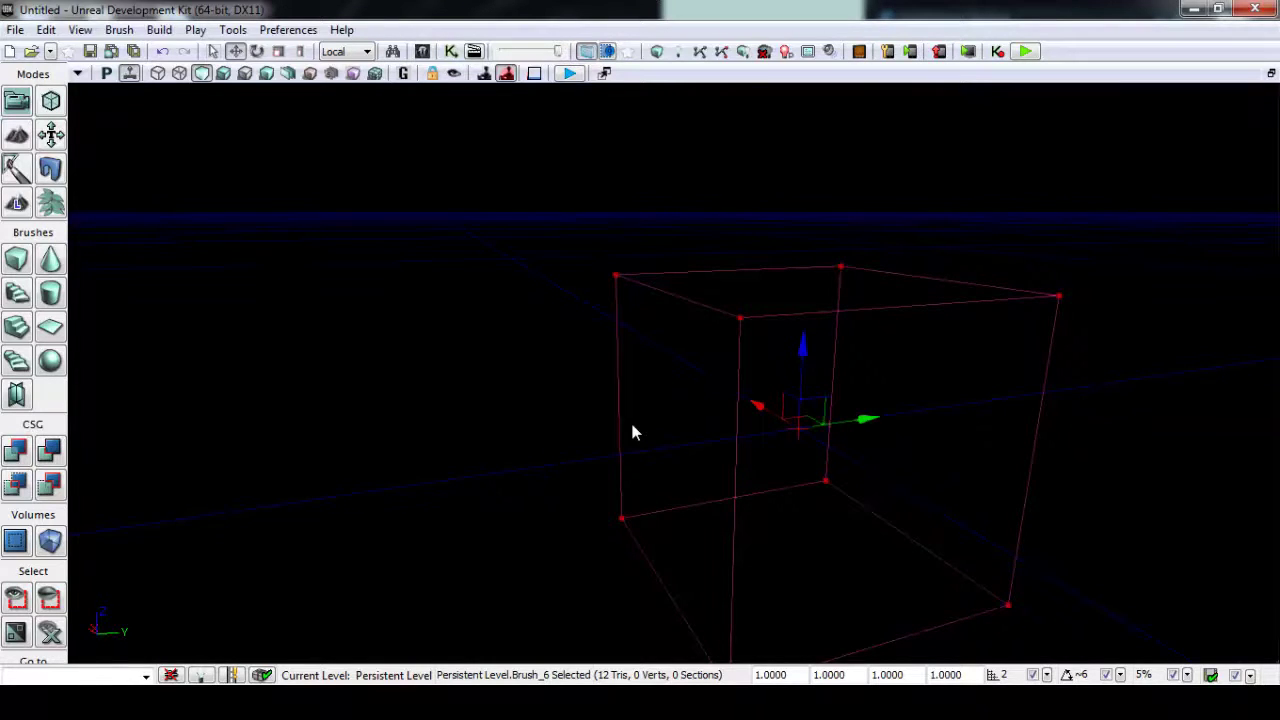
{"action": "mouse_move", "coordinate": [574, 443]}
{"action": "left_mouse_down"}
{"action": "mouse_move", "coordinate": [480, 494]}
{"action": "mouse_move", "coordinate": [805, 403]}
{"action": "mouse_move", "coordinate": [574, 380]}
{"action": "mouse_move", "coordinate": [817, 389]}
{"action": "mouse_move", "coordinate": [563, 448]}
{"action": "left_mouse_up"}
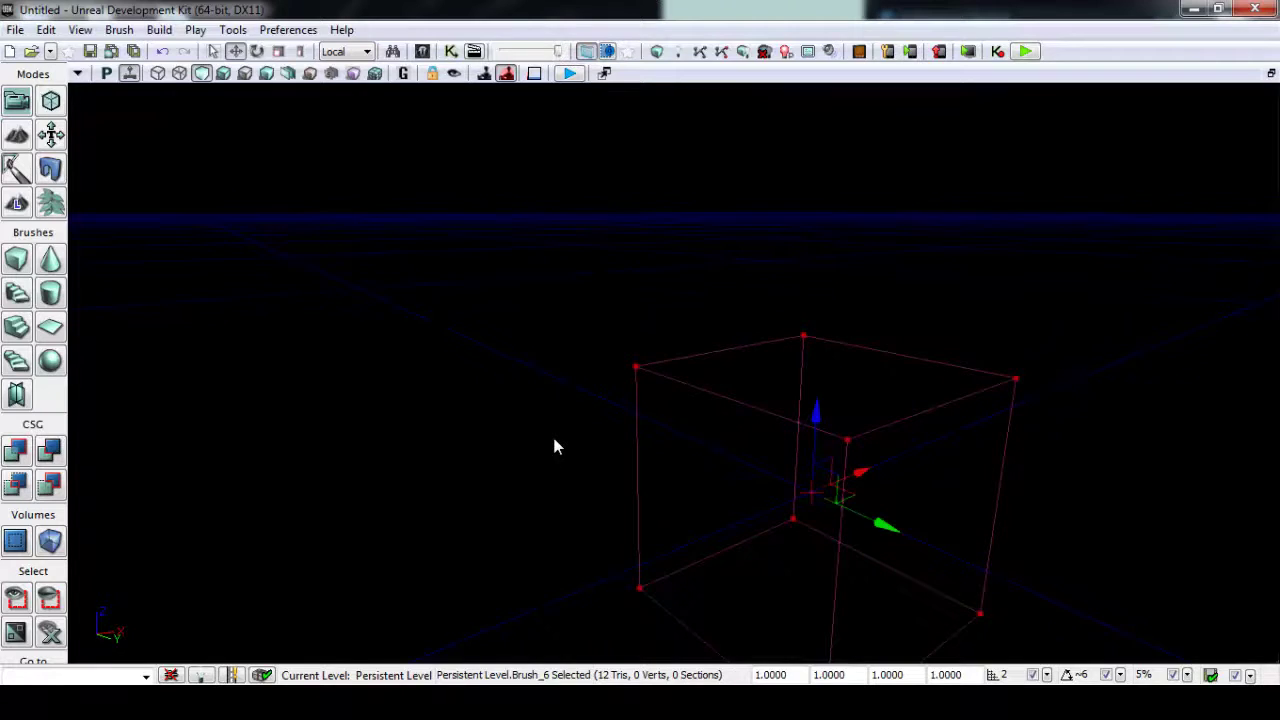
{"action": "mouse_move", "coordinate": [557, 447]}
{"action": "left_mouse_down"}
{"action": "mouse_move", "coordinate": [557, 423]}
{"action": "mouse_move", "coordinate": [866, 409]}
{"action": "mouse_move", "coordinate": [567, 436]}
{"action": "left_mouse_up"}
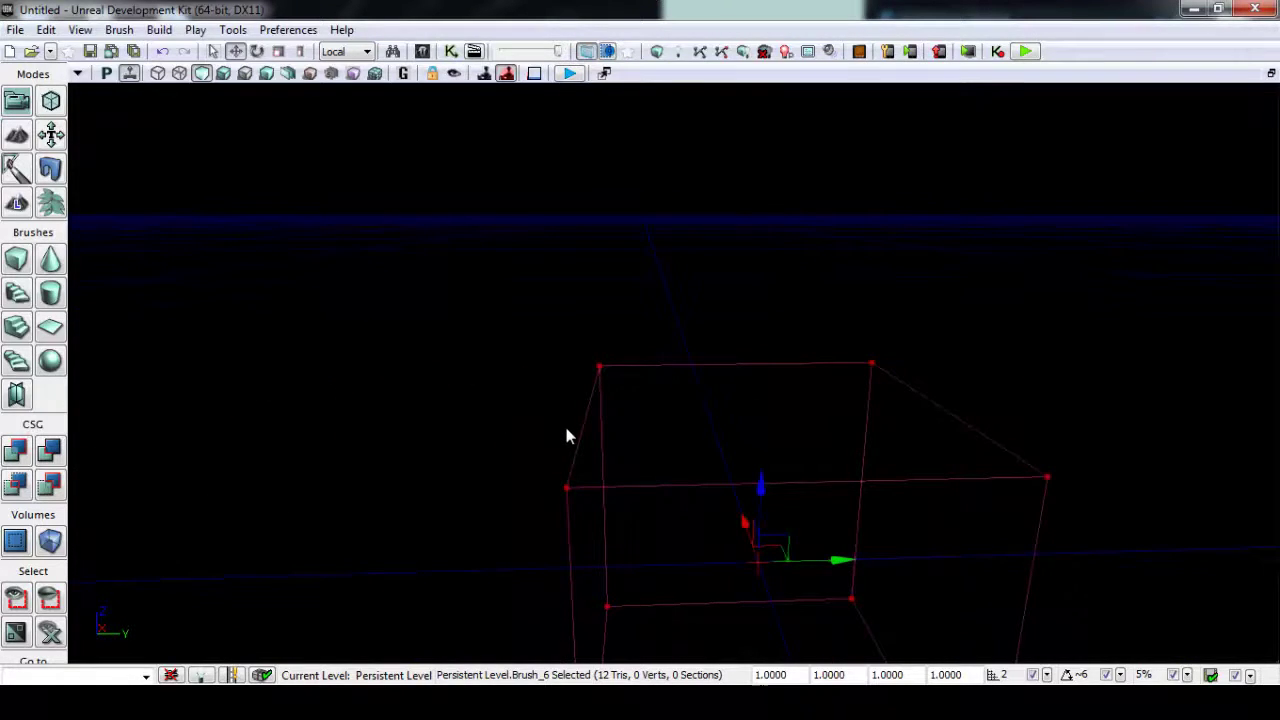
{"action": "mouse_move", "coordinate": [566, 434]}
{"action": "left_mouse_down"}
{"action": "mouse_move", "coordinate": [523, 526]}
{"action": "mouse_move", "coordinate": [606, 410]}
{"action": "mouse_move", "coordinate": [406, 351]}
{"action": "mouse_move", "coordinate": [796, 519]}
{"action": "left_mouse_up"}
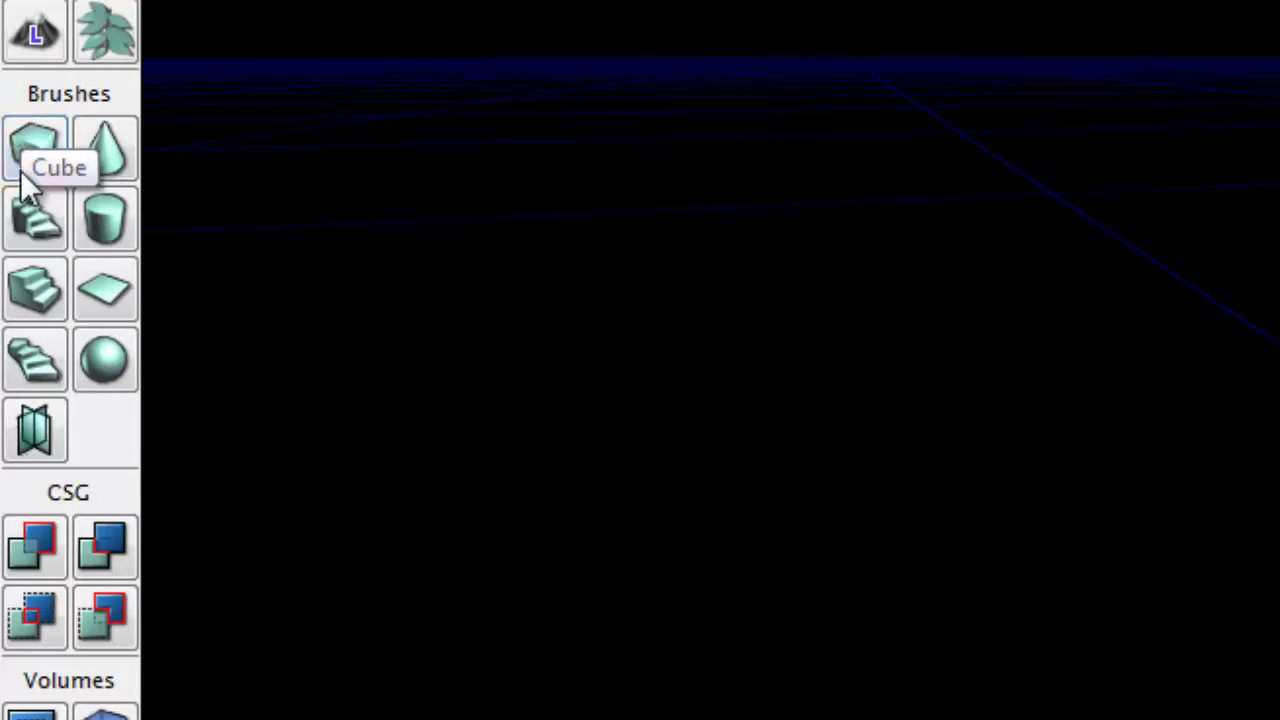
- Build the cube builder brush at X 2048, Y 2048 and Z 768
{"action": "right_click", "coordinate": [35, 160]}
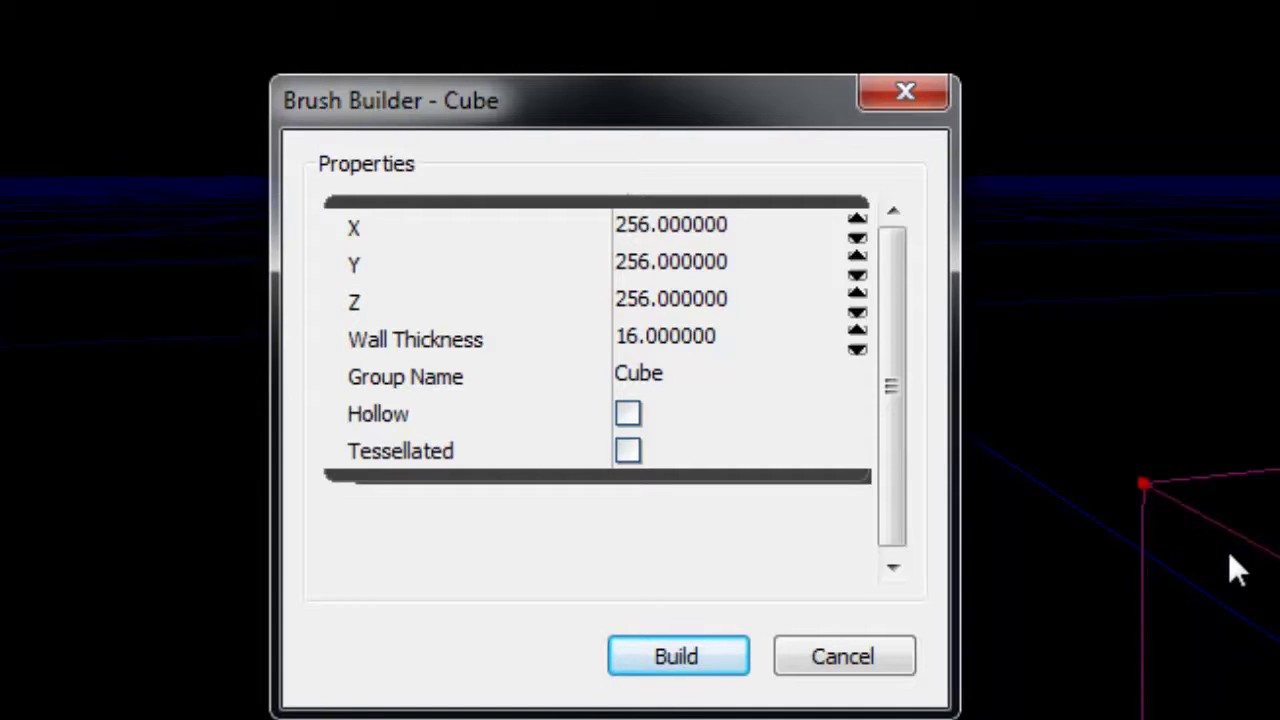
{"action": "mouse_move", "coordinate": [1278, 690]}
{"action": "right_mouse_down"}
{"action": "mouse_move", "coordinate": [1278, 705]}
{"action": "mouse_move", "coordinate": [1278, 630]}
{"action": "mouse_move", "coordinate": [1240, 630]}
{"action": "right_mouse_up"}
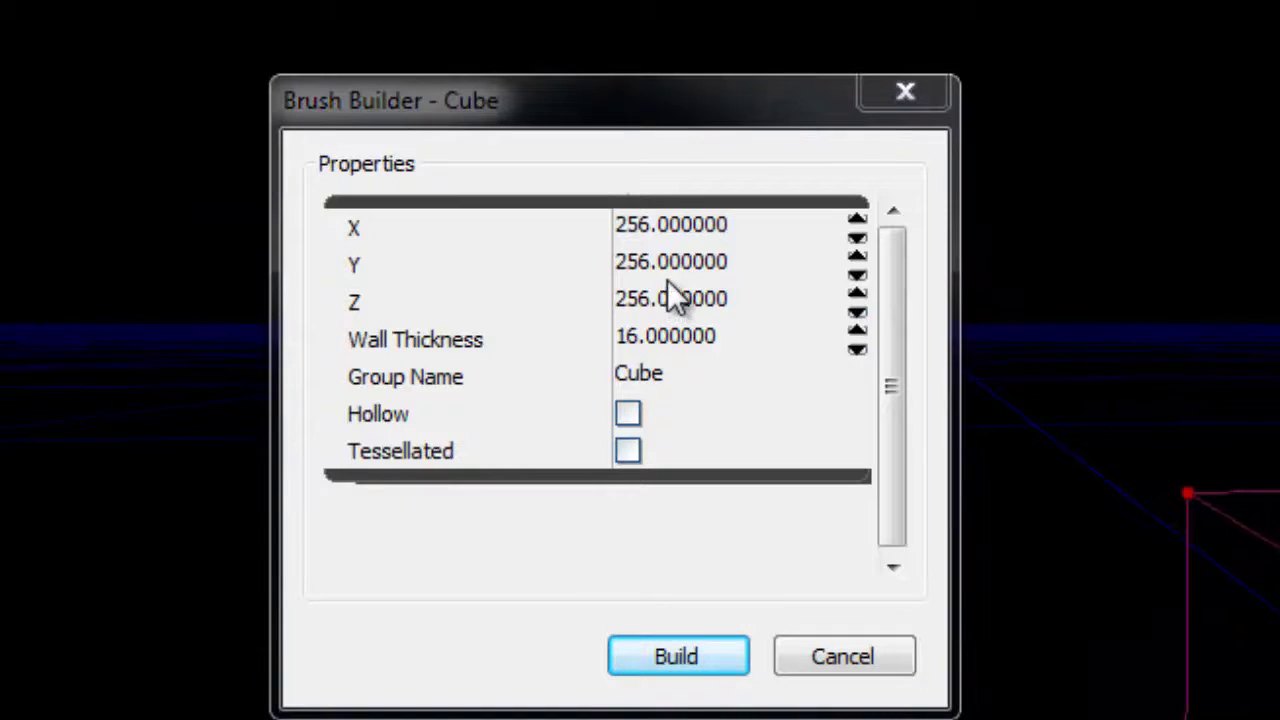
{"action": "left_click", "coordinate": [684, 230]}
{"action": "type", "text": "2048"}
{"action": "key", "text": "Tab"}
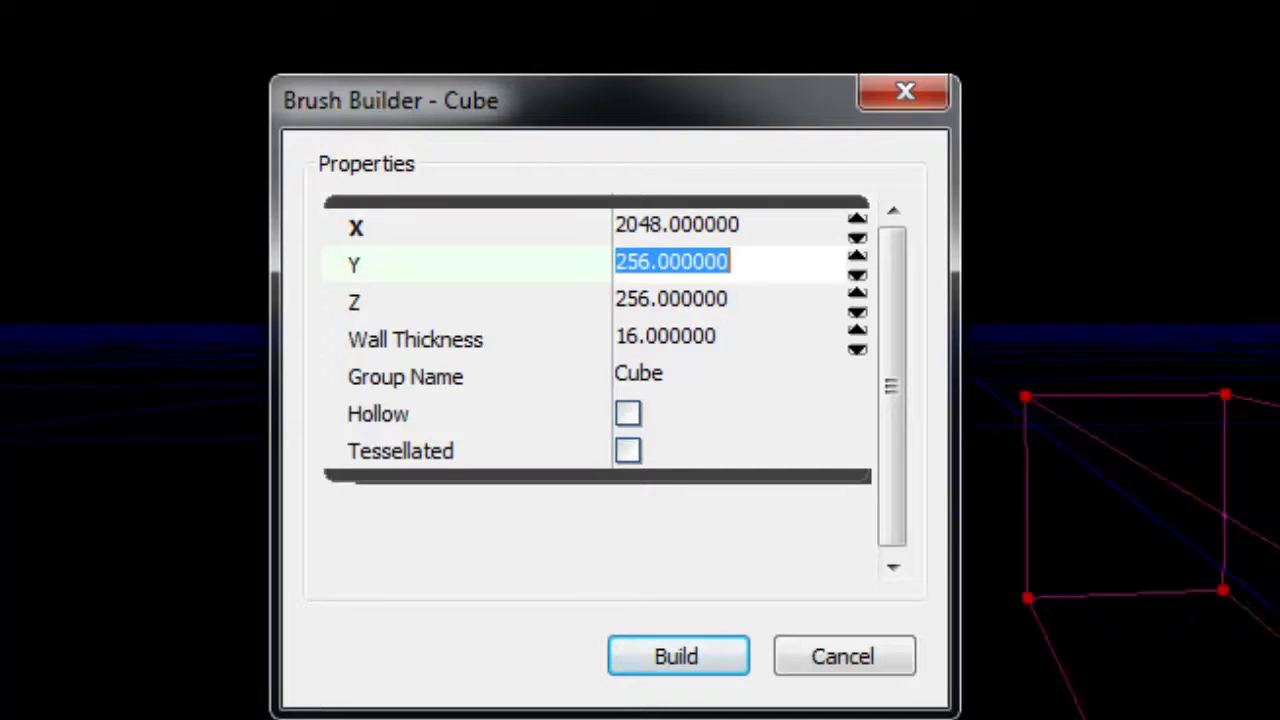
{"action": "type", "text": "2048"}
{"action": "key", "text": "Tab"}
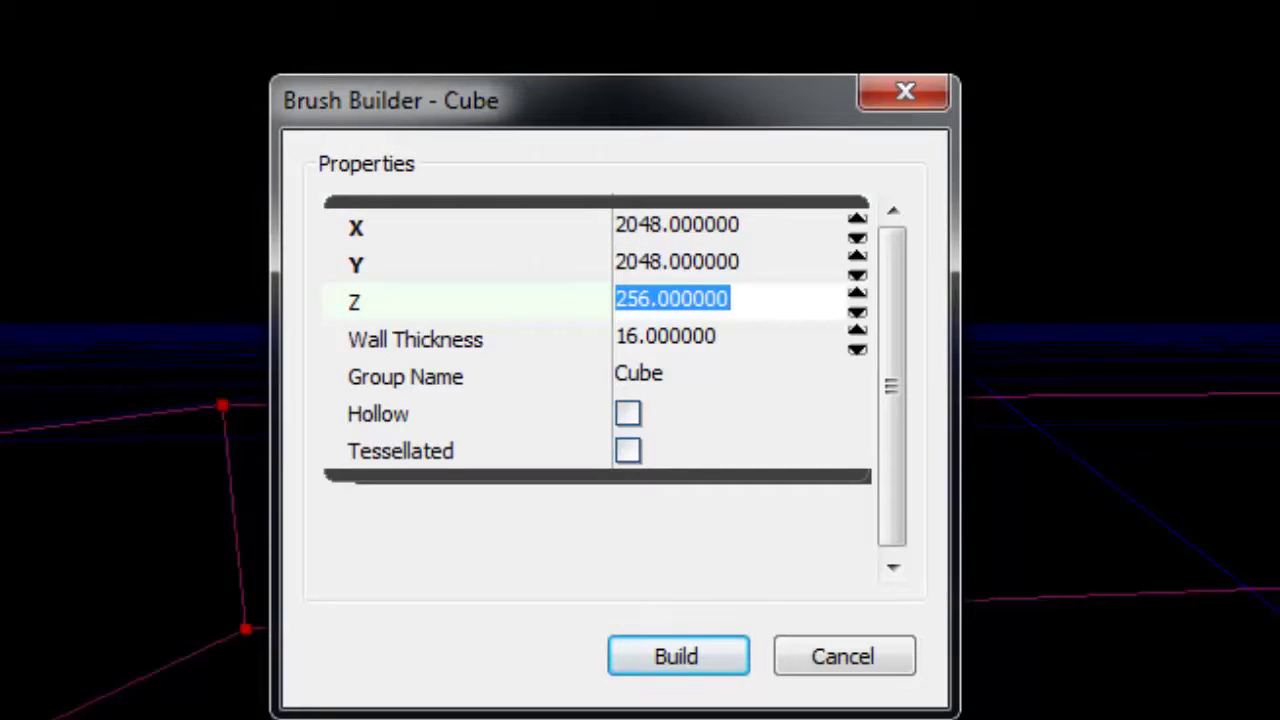
{"action": "type", "text": "768"}
{"action": "key", "text": "shift+Tab"}
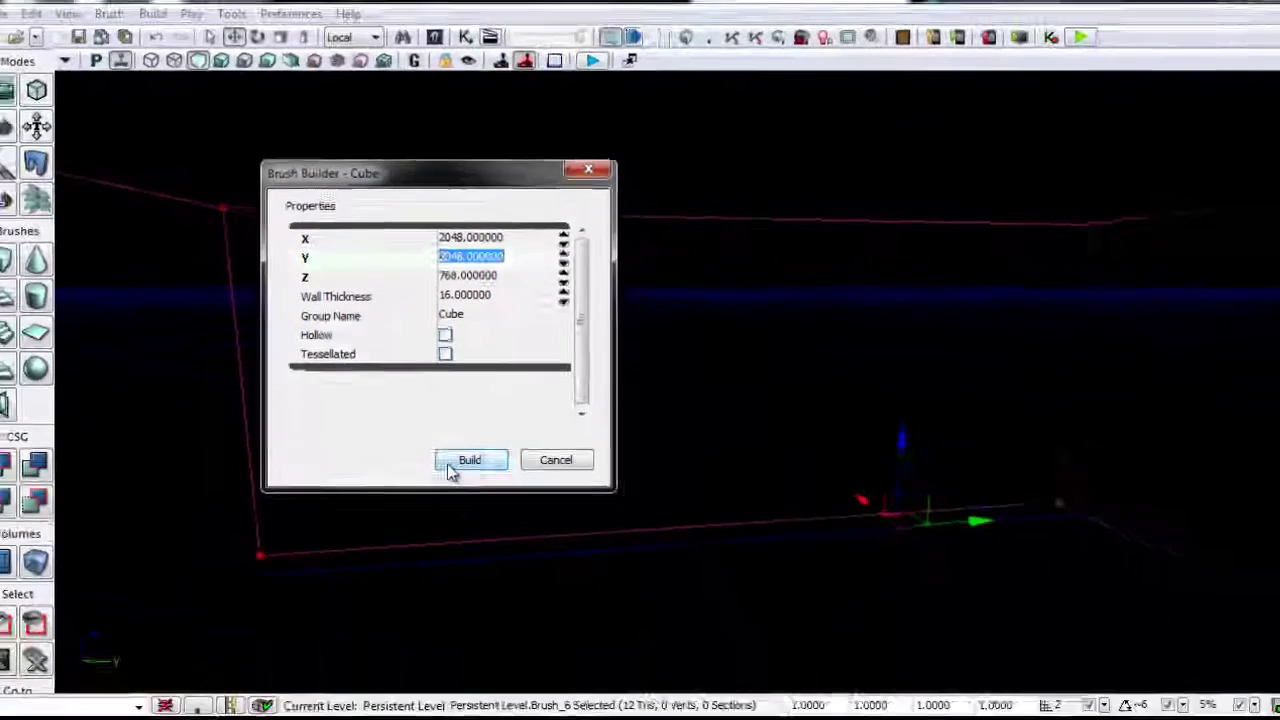
{"action": "left_click", "coordinate": [450, 467]}
{"action": "left_click", "coordinate": [552, 463]}
- Turn the large builder brush into a solid block with CSG Add
{"action": "mouse_move", "coordinate": [665, 400]}
{"action": "left_mouse_down"}
{"action": "mouse_move", "coordinate": [685, 298]}
{"action": "mouse_move", "coordinate": [694, 688]}
{"action": "mouse_move", "coordinate": [560, 688]}
{"action": "mouse_move", "coordinate": [456, 656]}
{"action": "mouse_move", "coordinate": [331, 347]}
{"action": "mouse_move", "coordinate": [331, 87]}
{"action": "mouse_move", "coordinate": [312, 84]}
{"action": "left_mouse_up"}
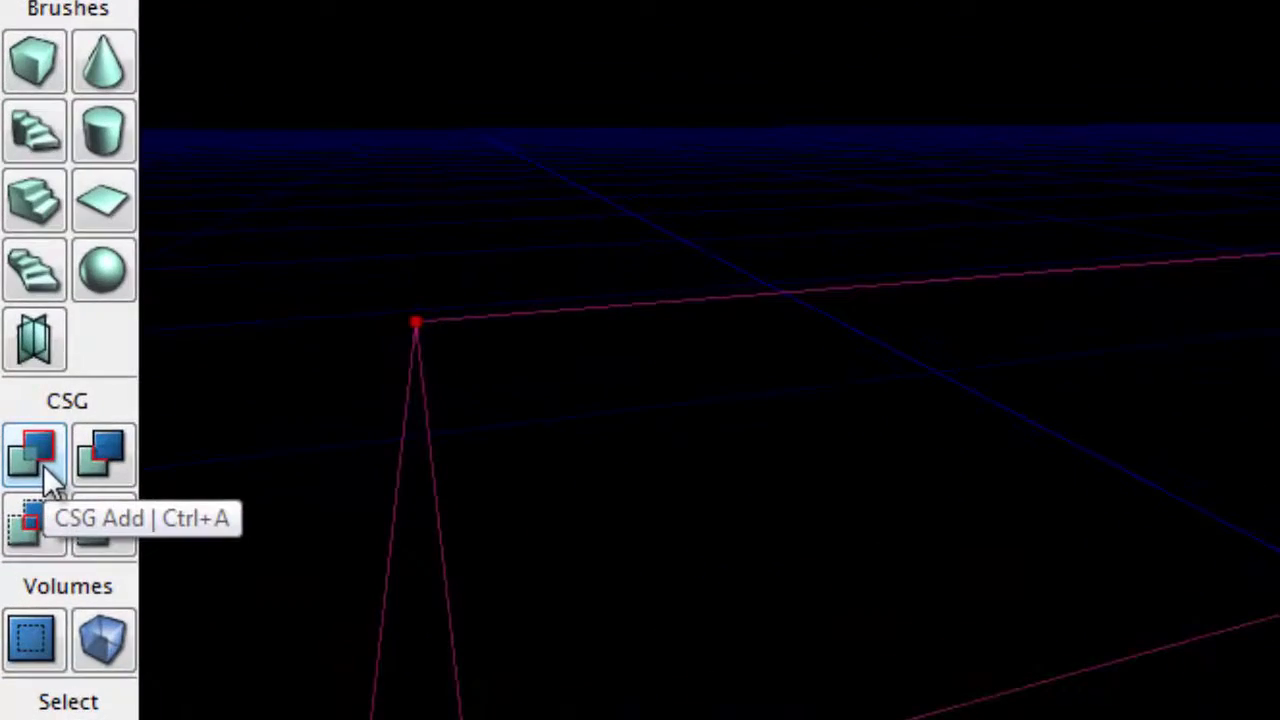
{"action": "left_click", "coordinate": [40, 450]}
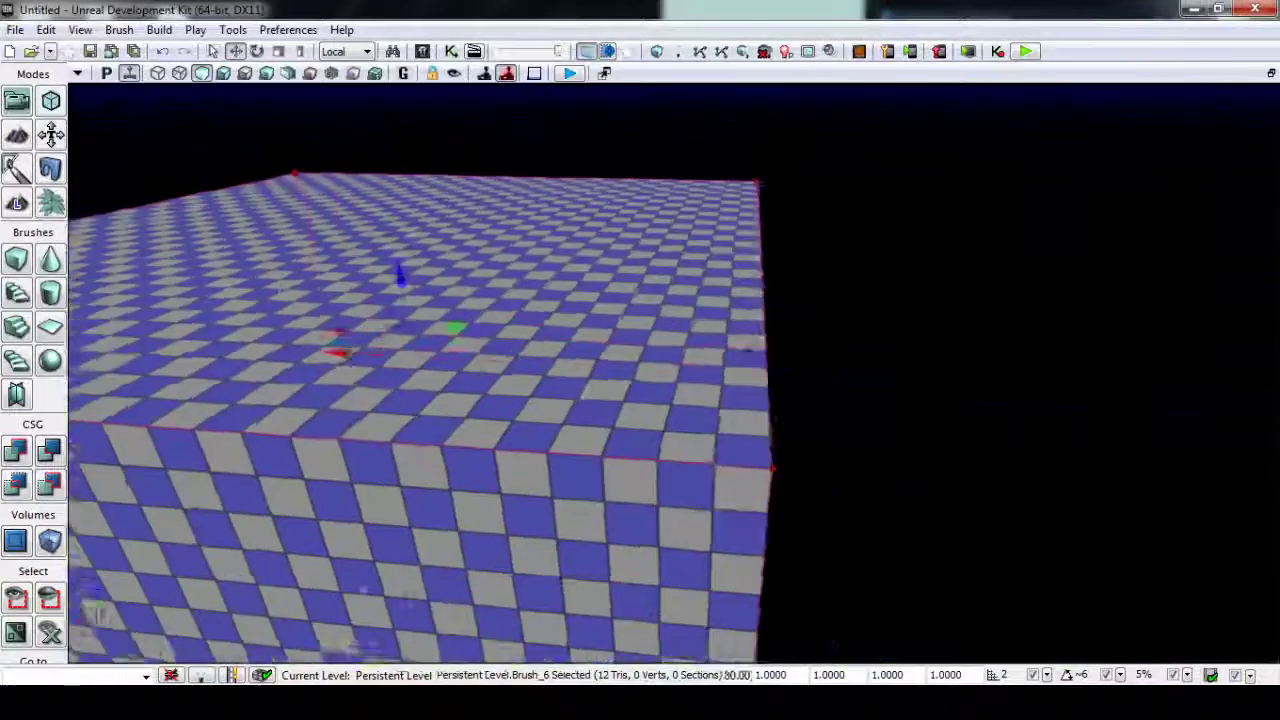
{"action": "mouse_move", "coordinate": [166, 389]}
{"action": "left_mouse_down"}
{"action": "mouse_move", "coordinate": [268, 655]}
{"action": "mouse_move", "coordinate": [651, 682]}
{"action": "mouse_move", "coordinate": [446, 94]}
{"action": "mouse_move", "coordinate": [274, 423]}
{"action": "mouse_move", "coordinate": [709, 417]}
{"action": "mouse_move", "coordinate": [757, 474]}
{"action": "mouse_move", "coordinate": [1055, 480]}
{"action": "left_mouse_up"}
{"action": "left_click_drag", "start_coordinate": [700, 480], "coordinate": [312, 500]}
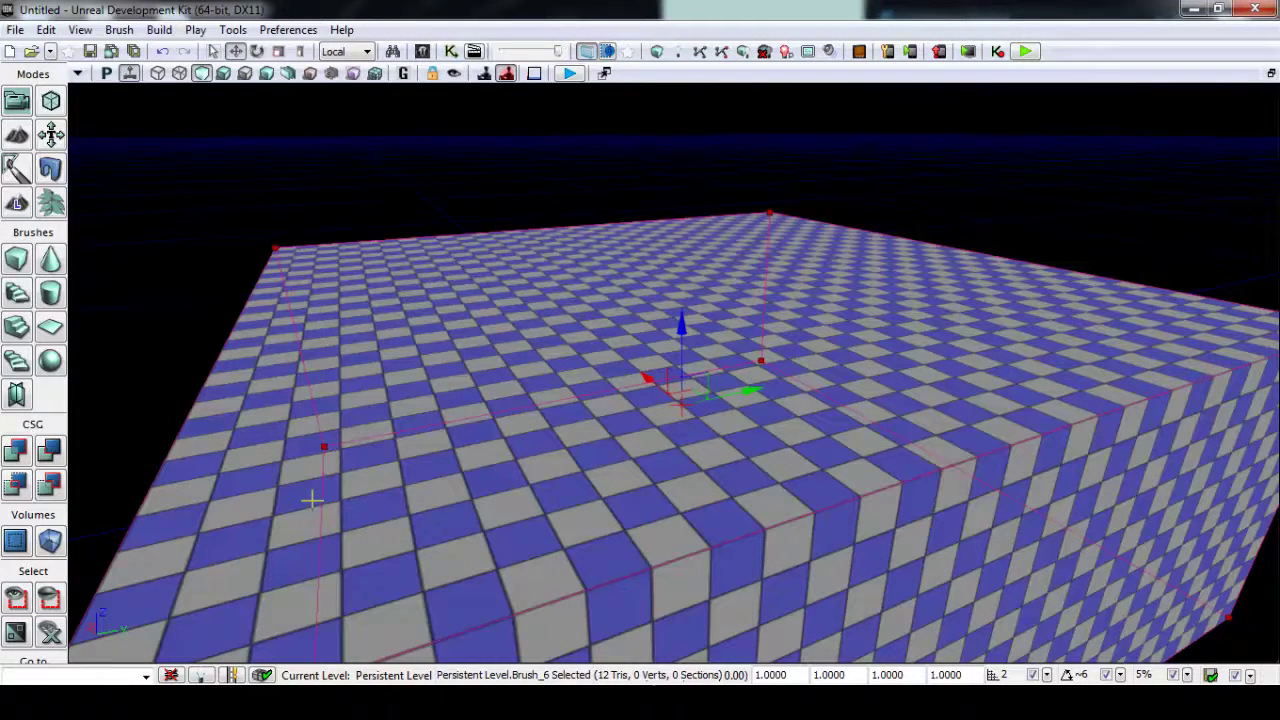
{"action": "mouse_move", "coordinate": [312, 500]}
{"action": "left_mouse_down"}
{"action": "mouse_move", "coordinate": [306, 180]}
{"action": "mouse_move", "coordinate": [225, 657]}
{"action": "mouse_move", "coordinate": [160, 330]}
{"action": "left_mouse_up"}
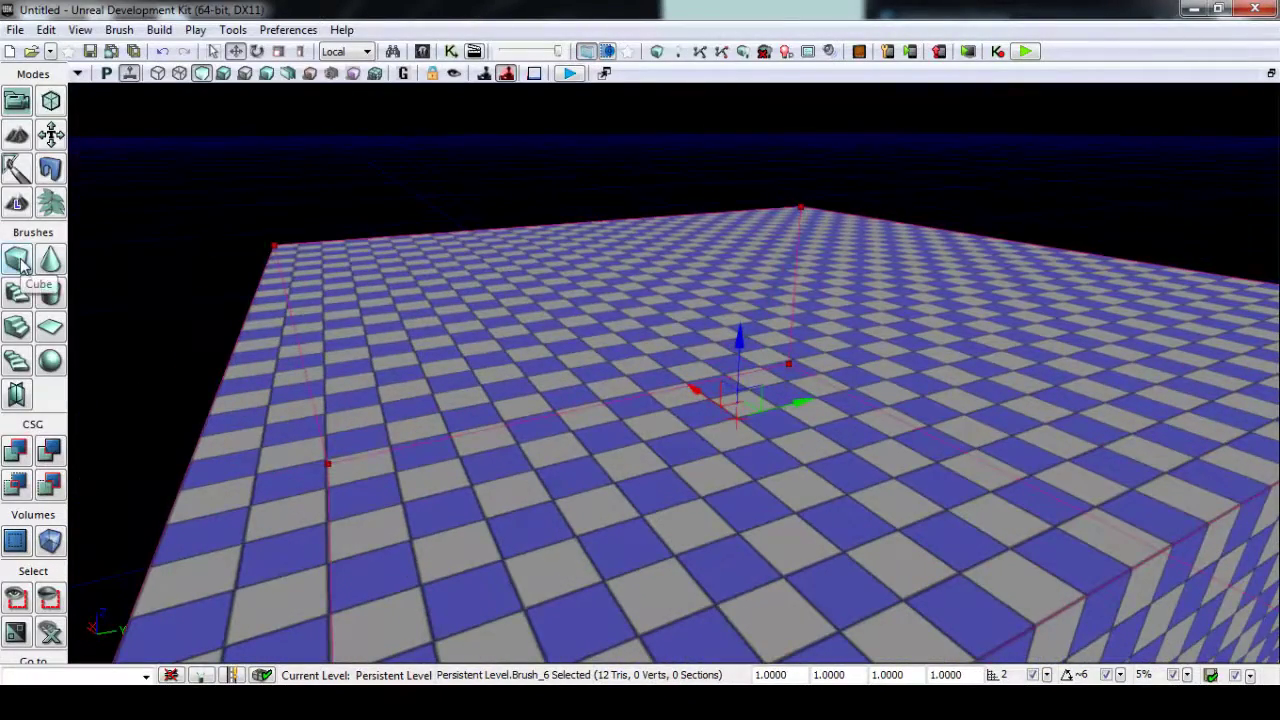
- Rebuild the cube builder brush at X 512, Y 512 and Z 512
{"action": "right_click", "coordinate": [18, 262]}
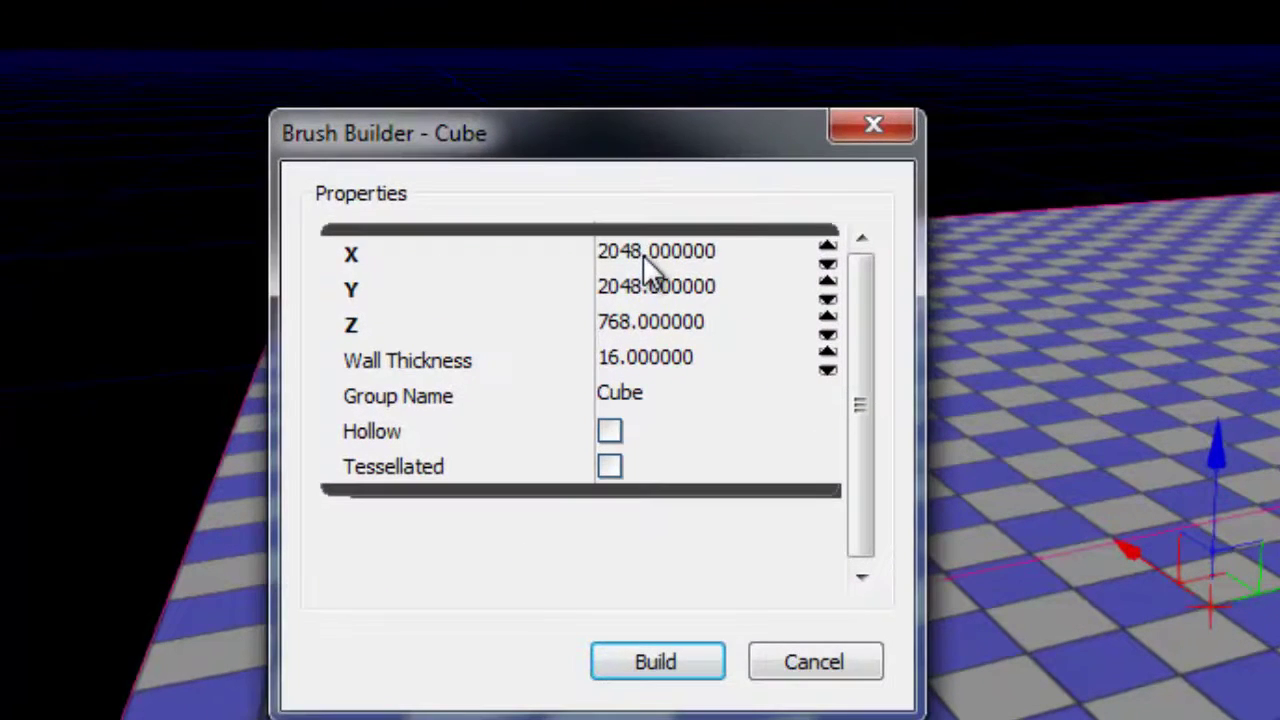
{"action": "left_click", "coordinate": [438, 230]}
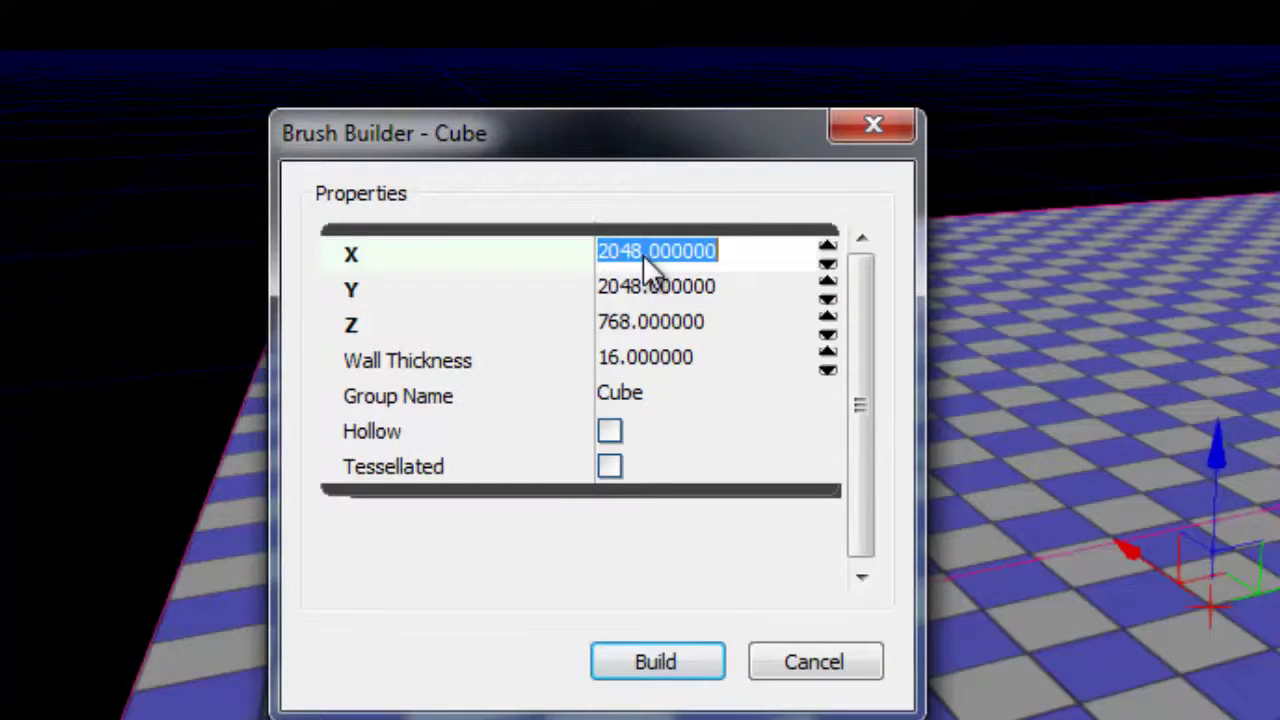
{"action": "type", "text": "512"}
{"action": "key", "text": "Tab"}
{"action": "type", "text": "512"}
{"action": "key", "text": "Tab"}
{"action": "type", "text": "5"}
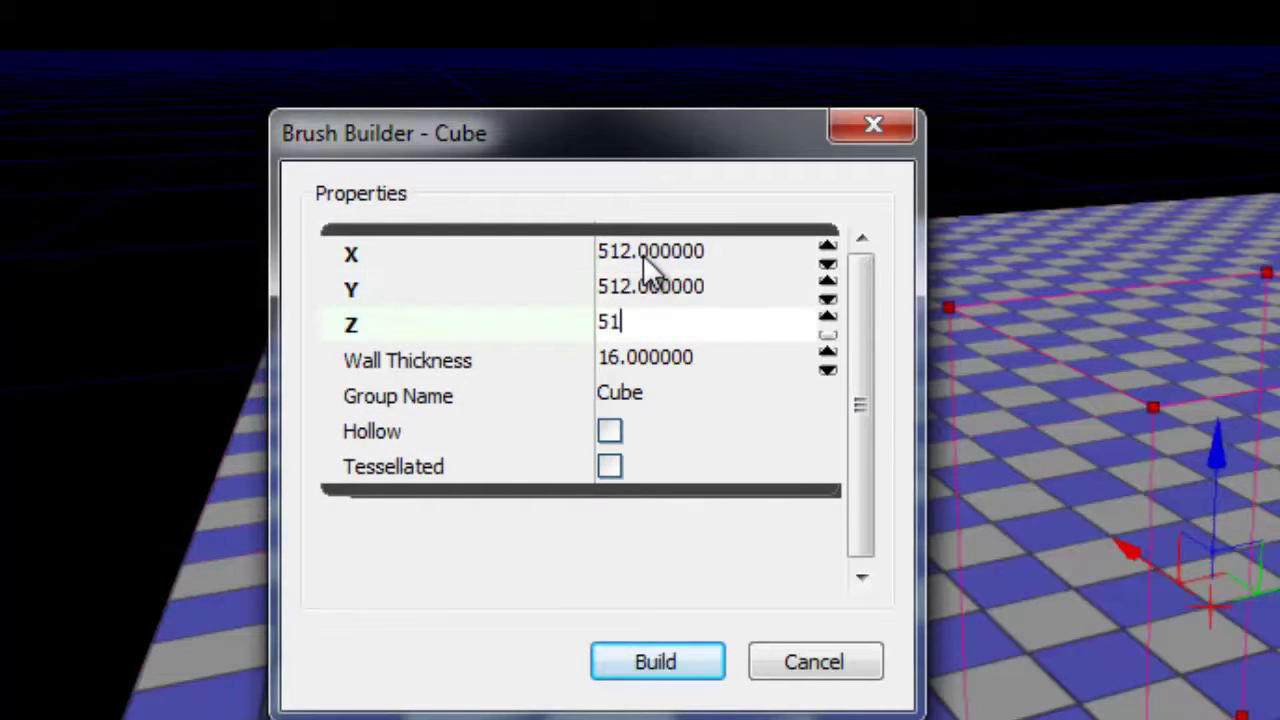
{"action": "type", "text": "12"}
{"action": "key", "text": "shift+Tab"}
{"action": "left_click", "coordinate": [665, 655]}
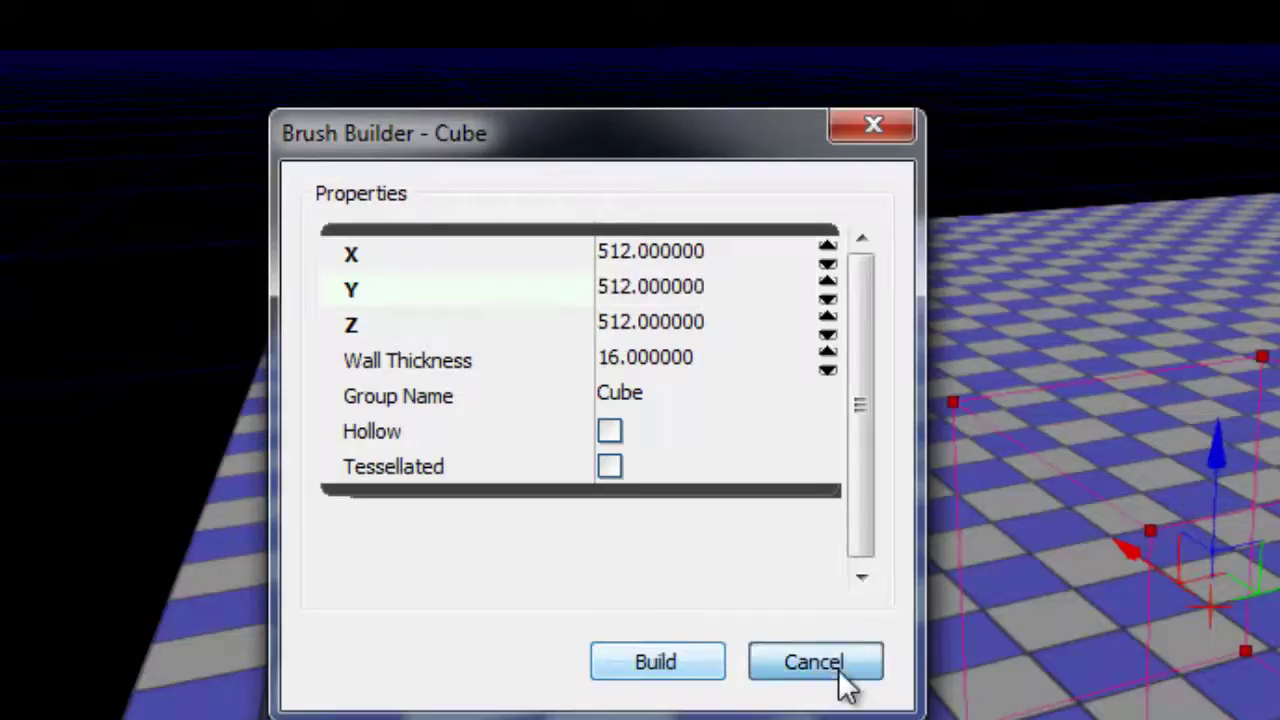
{"action": "left_click", "coordinate": [840, 668]}
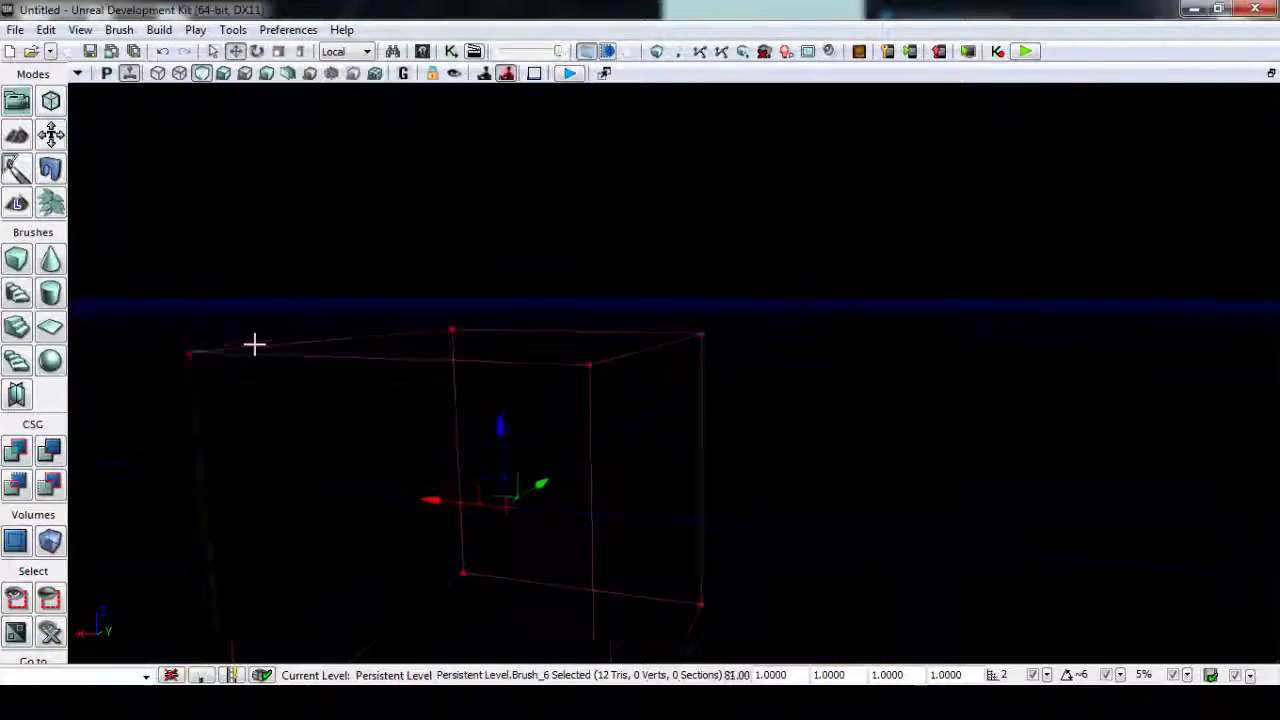
- Raise the small builder brush until its upper face is about level with the block's top surface
{"action": "mouse_move", "coordinate": [254, 344]}
{"action": "left_mouse_down"}
{"action": "mouse_move", "coordinate": [69, 391]}
{"action": "mouse_move", "coordinate": [60, 660]}
{"action": "left_mouse_up"}
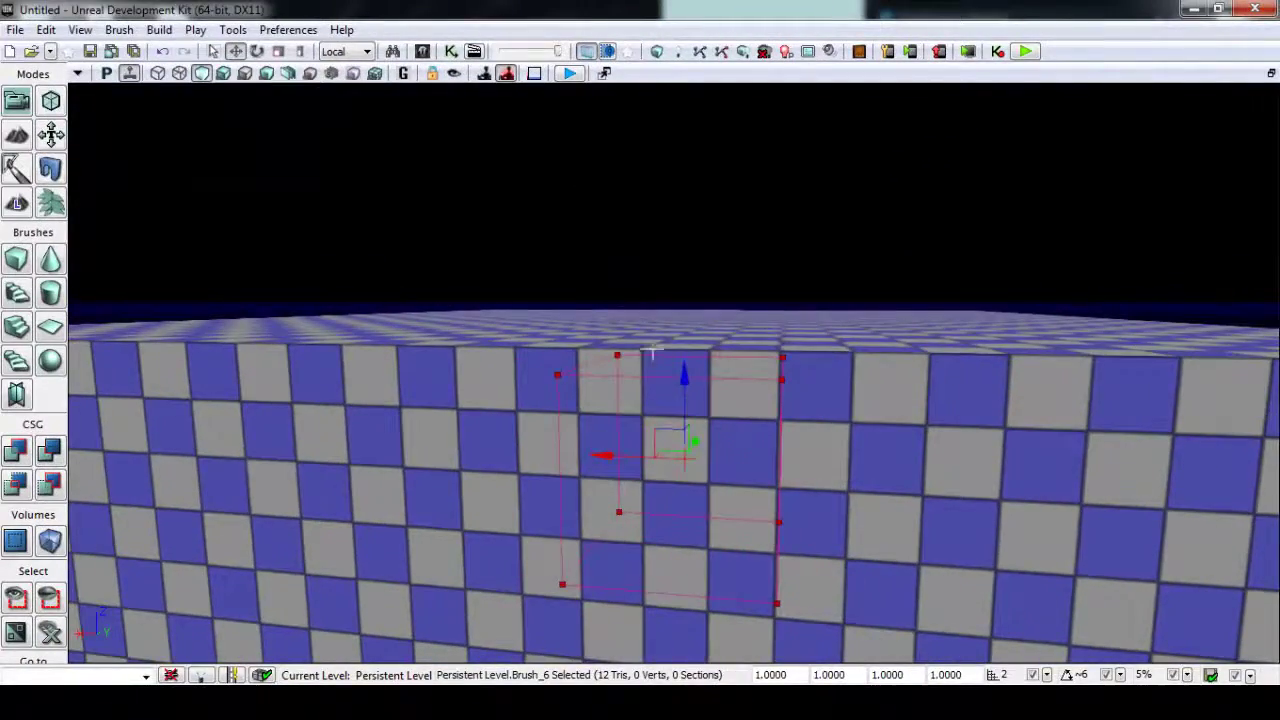
{"action": "left_click_drag", "start_coordinate": [683, 317], "coordinate": [684, 311]}
{"action": "mouse_move", "coordinate": [740, 300]}
{"action": "right_mouse_down"}
{"action": "mouse_move", "coordinate": [817, 265]}
{"action": "mouse_move", "coordinate": [783, 289]}
{"action": "right_mouse_up"}
{"action": "left_click_drag", "start_coordinate": [783, 289], "coordinate": [775, 84]}
{"action": "key", "text": "Up"}
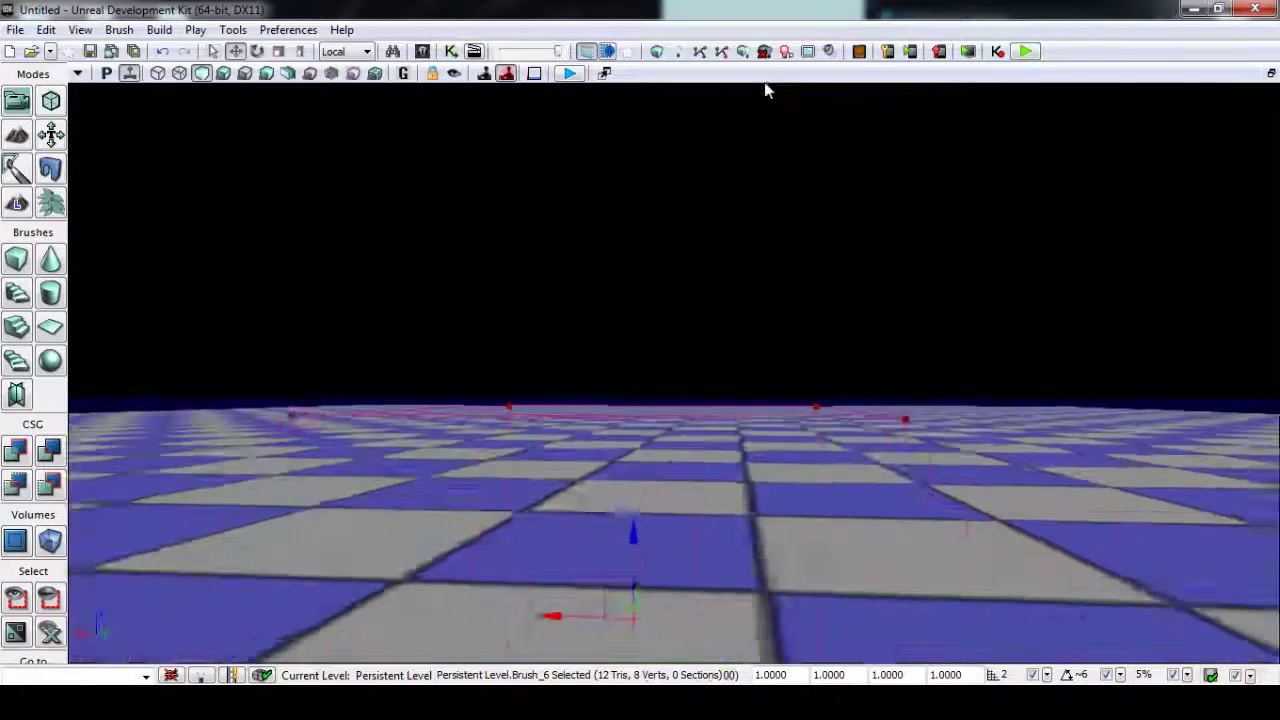
{"action": "key", "text": "Up"}
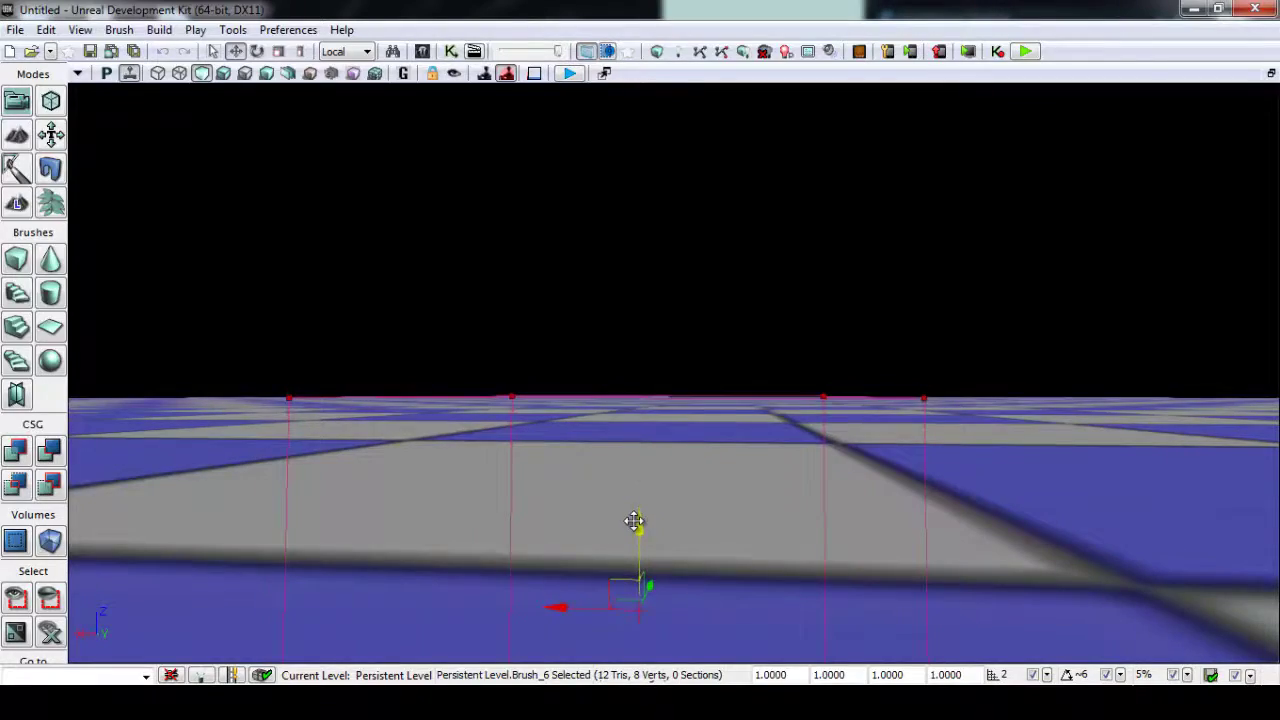
{"action": "middle_click_drag", "start_coordinate": [676, 484], "coordinate": [700, 354]}
{"action": "left_click_drag", "start_coordinate": [700, 354], "coordinate": [921, 427]}
- Carve a square pool into the top of the block from the builder brush with CSG Subtract
{"action": "right_click_drag", "start_coordinate": [921, 427], "coordinate": [669, 511]}
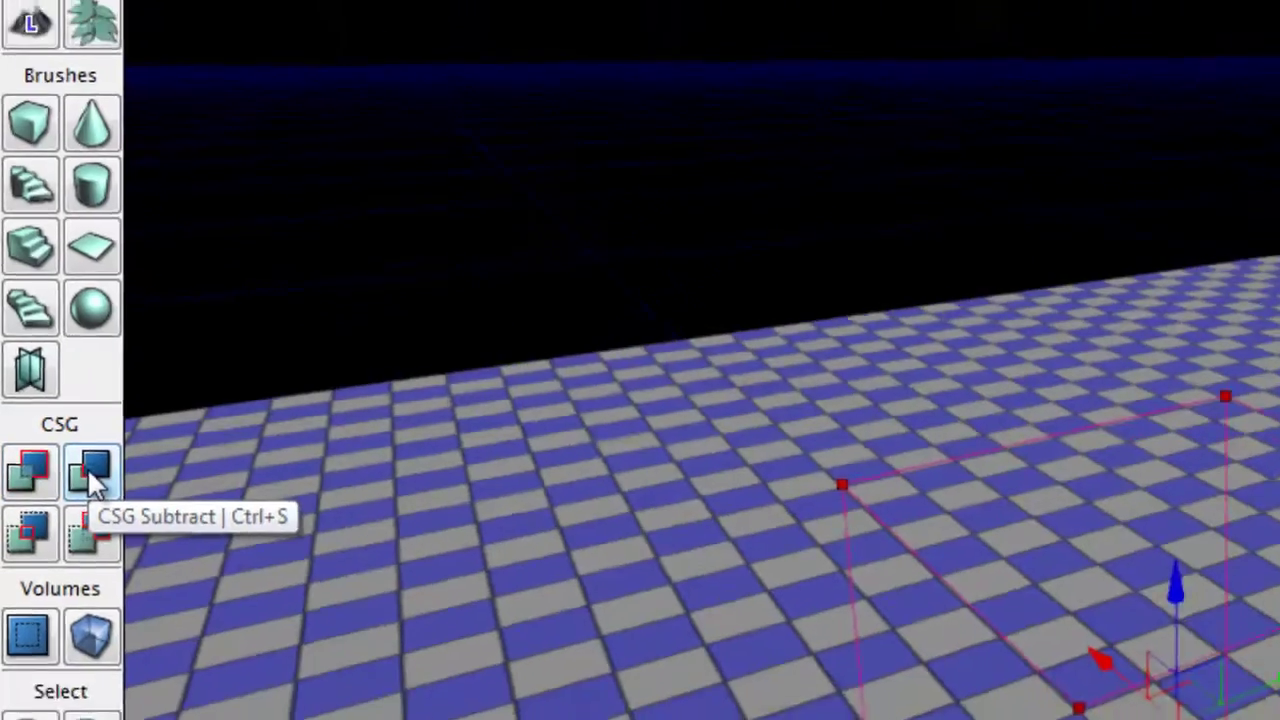
{"action": "left_click", "coordinate": [92, 480]}
{"action": "right_click_drag", "start_coordinate": [500, 330], "coordinate": [397, 378]}
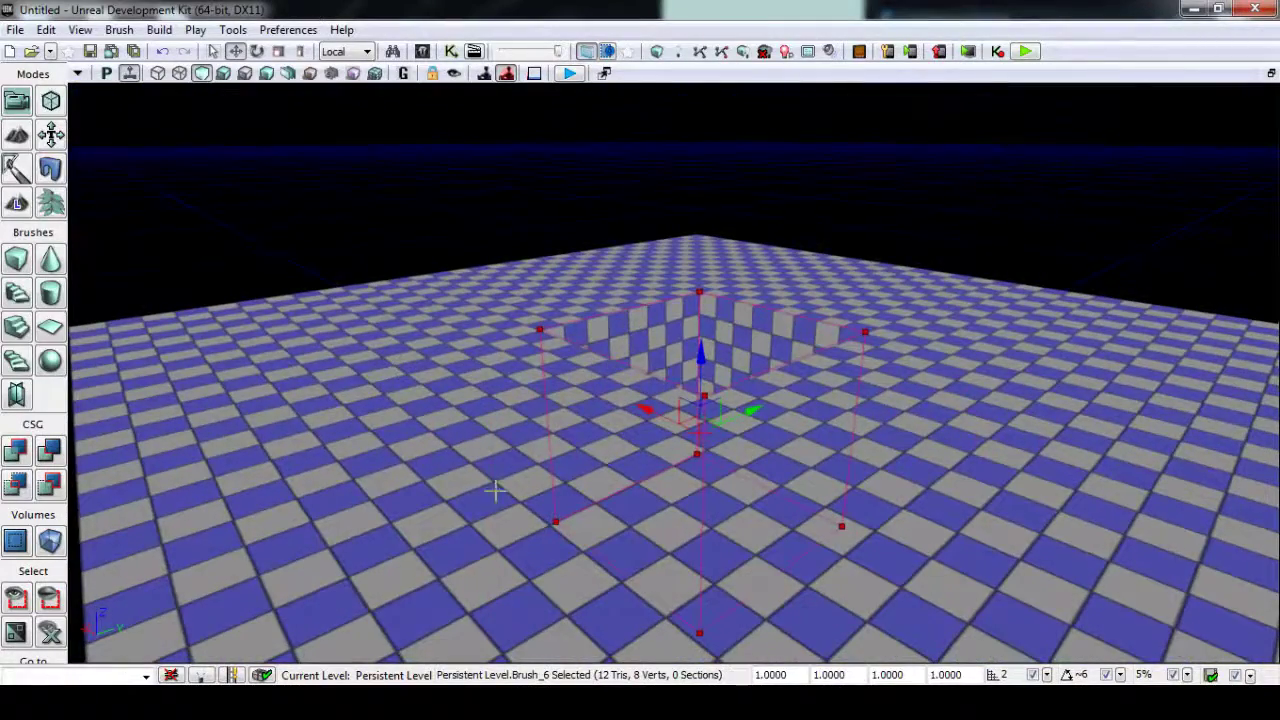
- Place a point light on the block's top surface beside the pool and switch the viewport to Lit mode
{"action": "left_click", "coordinate": [492, 472]}
{"action": "key", "text": "l"}
{"action": "left_click", "coordinate": [492, 472]}
{"action": "key", "text": "alt+4"}
{"action": "right_click_drag", "start_coordinate": [640, 620], "coordinate": [685, 461]}
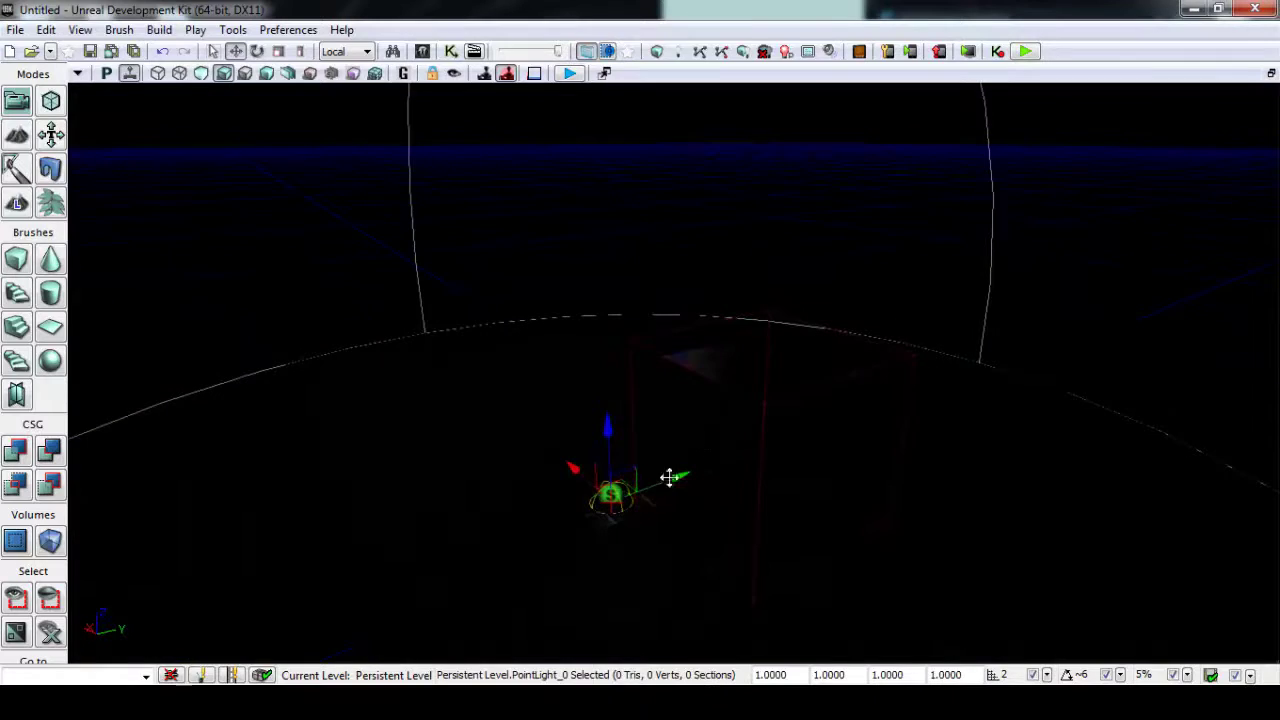
- Raise the point light above the carved pool and scale up its radius until it lights the block's whole top surface
{"action": "left_click_drag", "start_coordinate": [602, 459], "coordinate": [740, 380]}
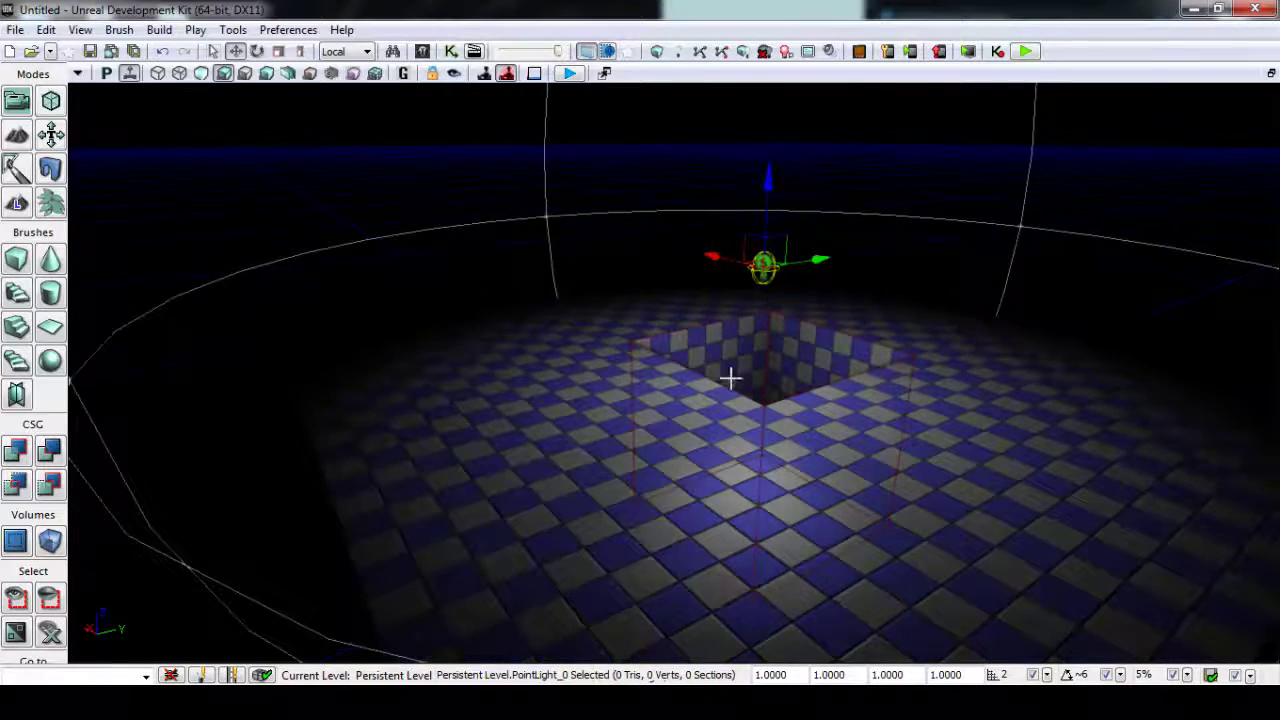
{"action": "right_click_drag", "start_coordinate": [740, 390], "coordinate": [743, 397]}
{"action": "key", "text": "space"}
{"action": "key", "text": "space"}
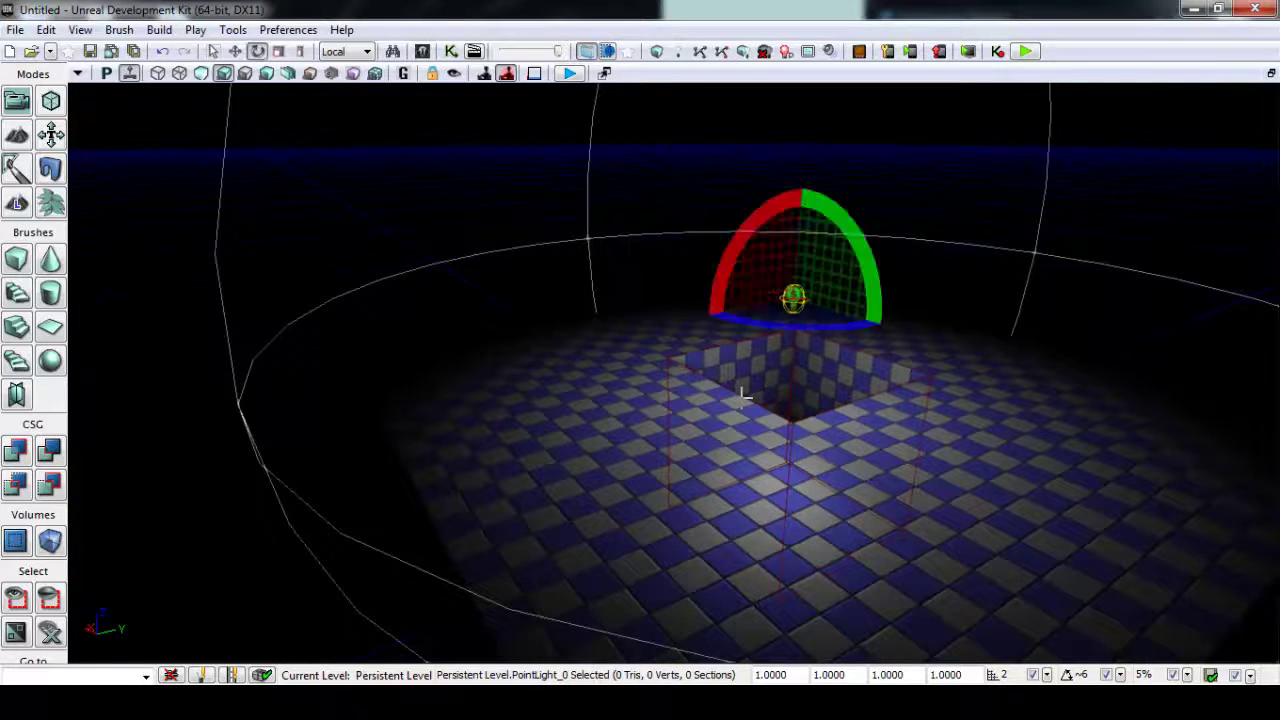
{"action": "right_click_drag", "start_coordinate": [744, 320], "coordinate": [790, 277]}
{"action": "left_click_drag", "start_coordinate": [681, 309], "coordinate": [685, 79]}
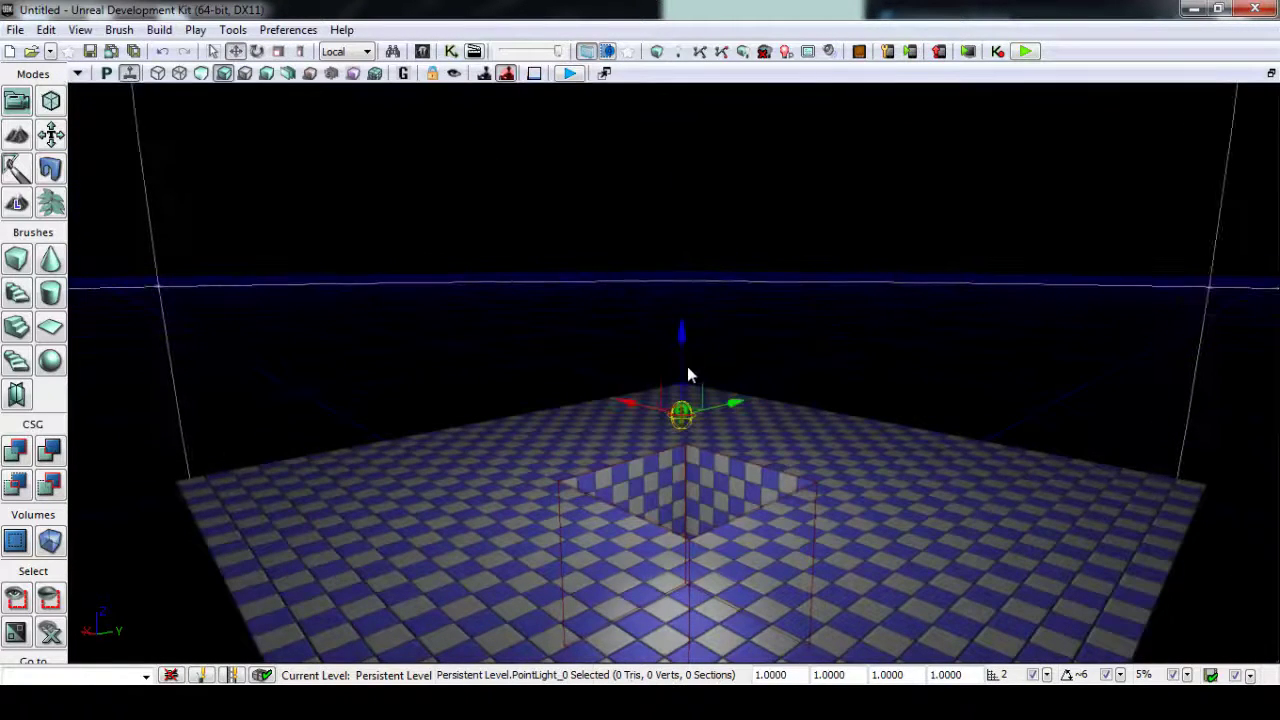
{"action": "key", "text": "space"}
{"action": "left_click_drag", "start_coordinate": [664, 345], "coordinate": [655, 298]}
{"action": "right_click_drag", "start_coordinate": [655, 298], "coordinate": [585, 282]}
{"action": "left_click_drag", "start_coordinate": [474, 600], "coordinate": [640, 438]}
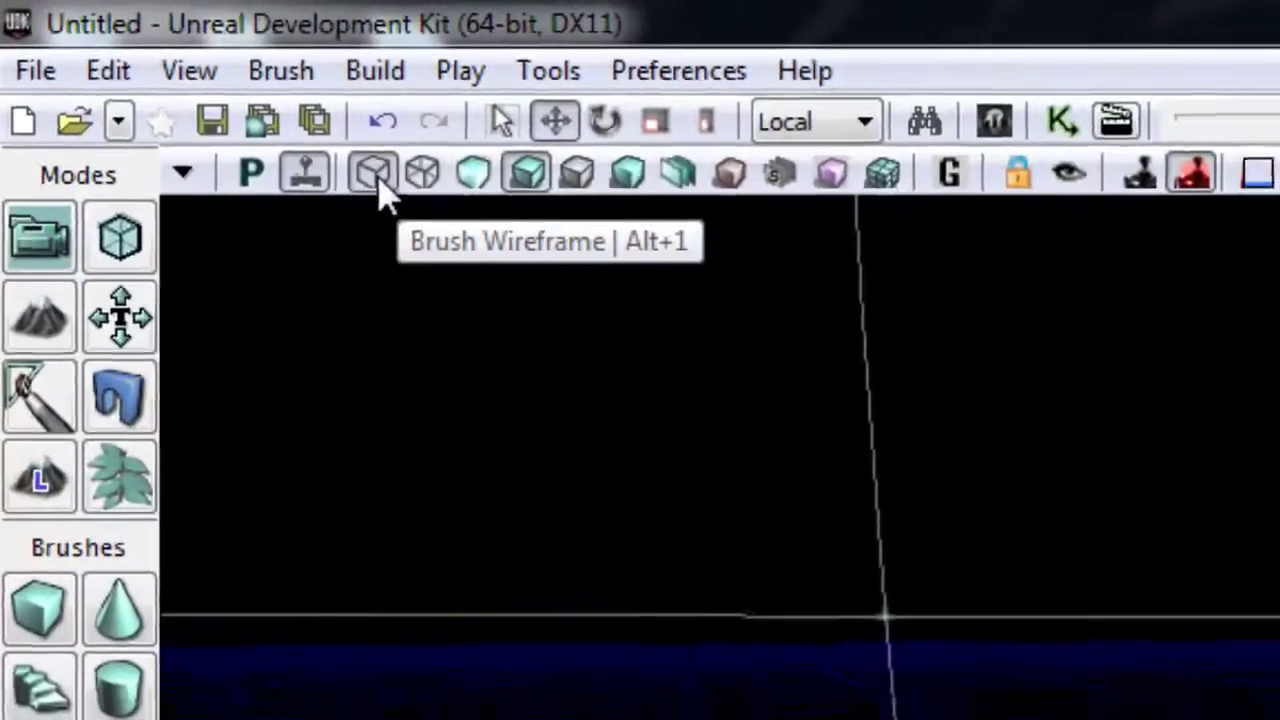
- Switch the viewport to Brush Wireframe and move the small builder brush out of the pool, off to the side of the block
{"action": "left_click", "coordinate": [157, 74]}
{"action": "mouse_move", "coordinate": [620, 426]}
{"action": "left_mouse_down"}
{"action": "mouse_move", "coordinate": [697, 674]}
{"action": "mouse_move", "coordinate": [620, 426]}
{"action": "left_mouse_up"}
{"action": "left_click", "coordinate": [621, 402]}
{"action": "right_click_drag", "start_coordinate": [663, 394], "coordinate": [662, 346]}
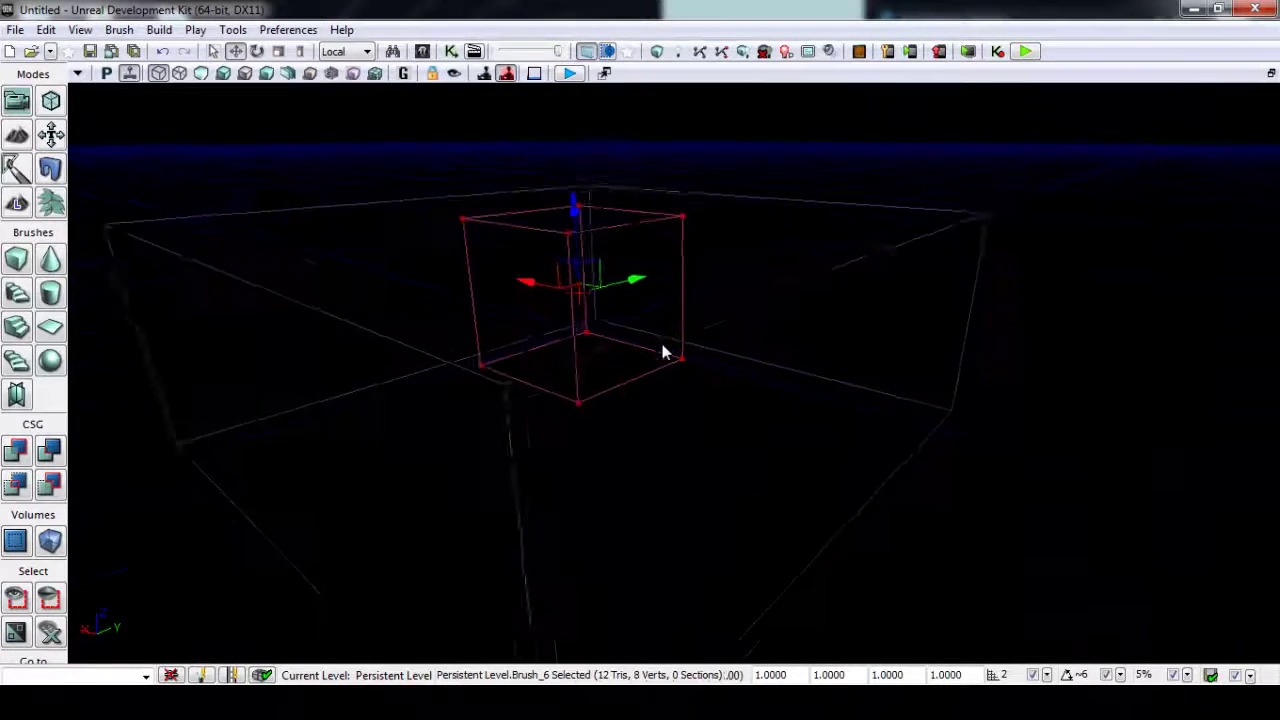
{"action": "mouse_move", "coordinate": [663, 352]}
{"action": "left_mouse_down"}
{"action": "mouse_move", "coordinate": [647, 304]}
{"action": "mouse_move", "coordinate": [1038, 234]}
{"action": "left_mouse_up"}
{"action": "right_click_drag", "start_coordinate": [812, 315], "coordinate": [628, 353]}
- Select the large block's brush and reshape the builder brush to match it
{"action": "left_click", "coordinate": [551, 381]}
{"action": "mouse_move", "coordinate": [551, 382]}
{"action": "right_mouse_down"}
{"action": "mouse_move", "coordinate": [477, 422]}
{"action": "mouse_move", "coordinate": [614, 501]}
{"action": "mouse_move", "coordinate": [445, 448]}
{"action": "mouse_move", "coordinate": [618, 530]}
{"action": "right_mouse_up"}
{"action": "left_click", "coordinate": [655, 525]}
{"action": "left_click", "coordinate": [475, 433]}
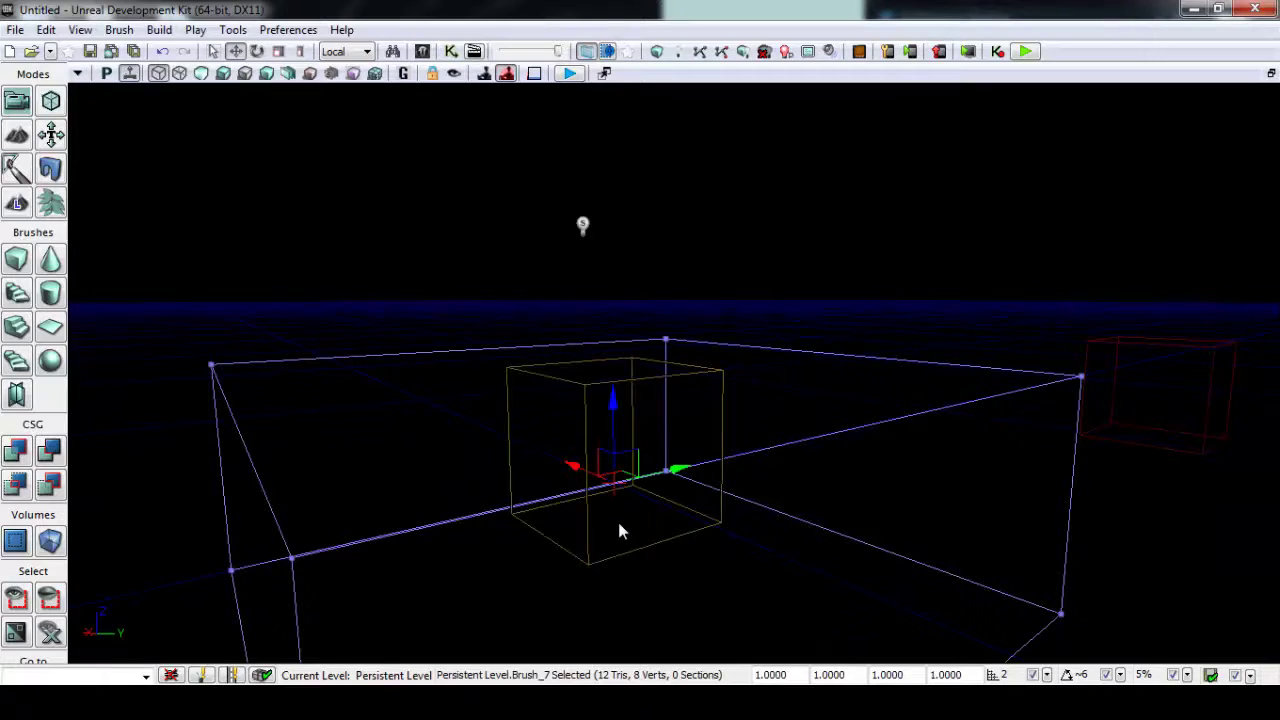
{"action": "mouse_move", "coordinate": [547, 599]}
{"action": "left_mouse_down"}
{"action": "mouse_move", "coordinate": [499, 669]}
{"action": "mouse_move", "coordinate": [510, 665]}
{"action": "mouse_move", "coordinate": [521, 497]}
{"action": "mouse_move", "coordinate": [420, 384]}
{"action": "mouse_move", "coordinate": [423, 500]}
{"action": "mouse_move", "coordinate": [403, 626]}
{"action": "mouse_move", "coordinate": [417, 443]}
{"action": "mouse_move", "coordinate": [351, 478]}
{"action": "mouse_move", "coordinate": [571, 471]}
{"action": "mouse_move", "coordinate": [611, 457]}
{"action": "mouse_move", "coordinate": [550, 607]}
{"action": "left_mouse_up"}
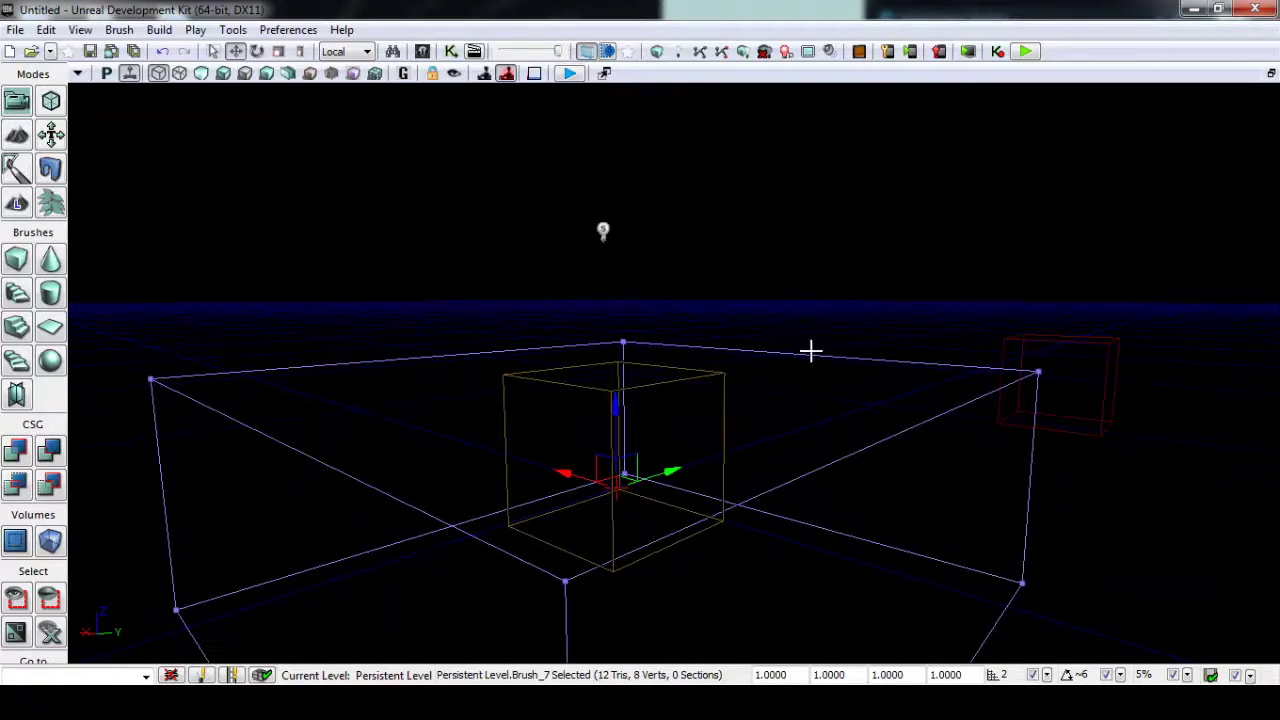
{"action": "mouse_move", "coordinate": [811, 350]}
{"action": "left_mouse_down"}
{"action": "mouse_move", "coordinate": [860, 483]}
{"action": "mouse_move", "coordinate": [804, 409]}
{"action": "left_mouse_up"}
{"action": "left_click", "coordinate": [804, 409]}
{"action": "mouse_move", "coordinate": [668, 447]}
{"action": "left_mouse_down"}
{"action": "mouse_move", "coordinate": [617, 580]}
{"action": "mouse_move", "coordinate": [803, 597]}
{"action": "mouse_move", "coordinate": [667, 461]}
{"action": "left_mouse_up"}
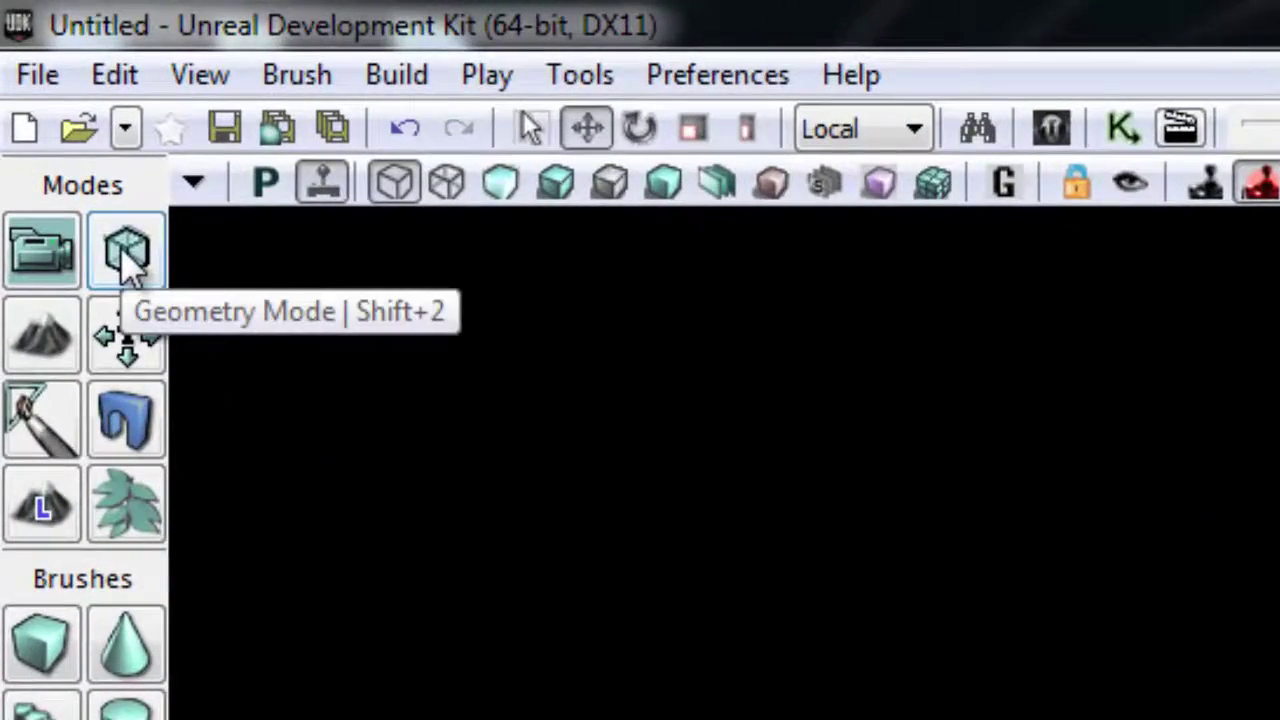
- Raise the builder brush's top face high above the point light in Geometry Mode, then return to Camera Mode
{"action": "left_click", "coordinate": [127, 258]}
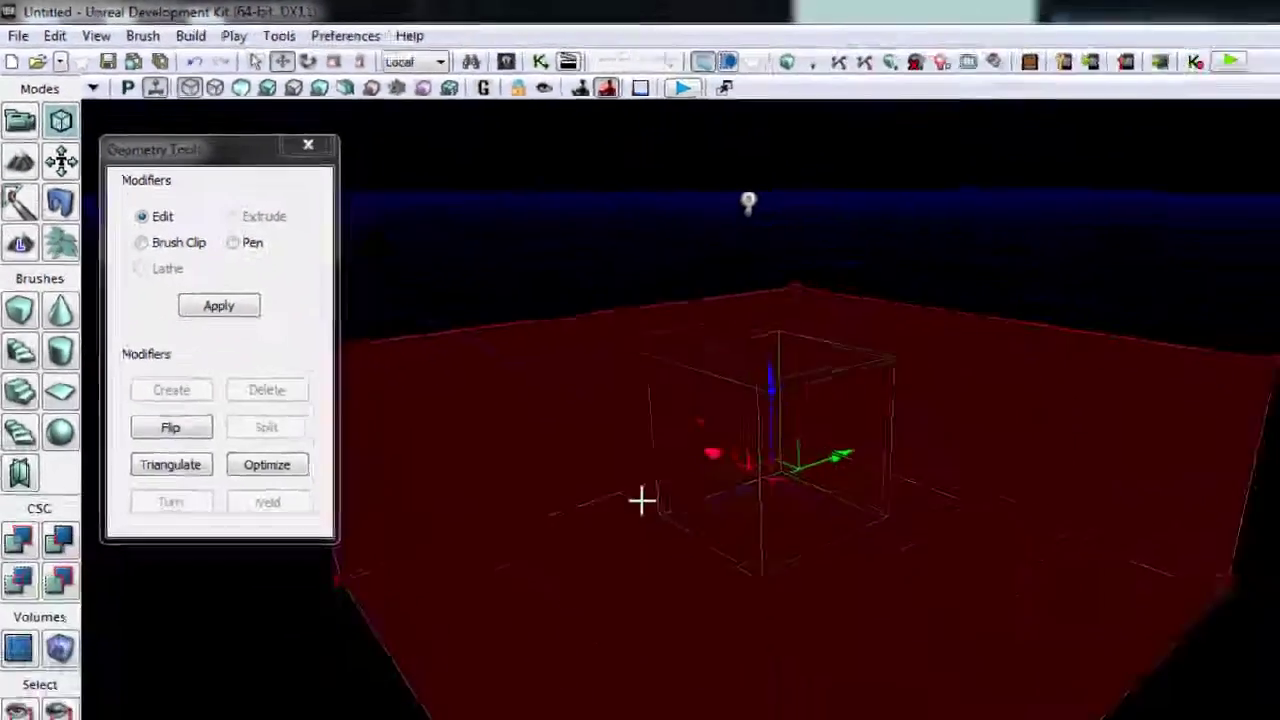
{"action": "left_click", "coordinate": [641, 500]}
{"action": "left_click", "coordinate": [926, 628]}
{"action": "left_click", "coordinate": [518, 632]}
{"action": "left_click", "coordinate": [778, 556]}
{"action": "right_click_drag", "start_coordinate": [752, 528], "coordinate": [707, 461]}
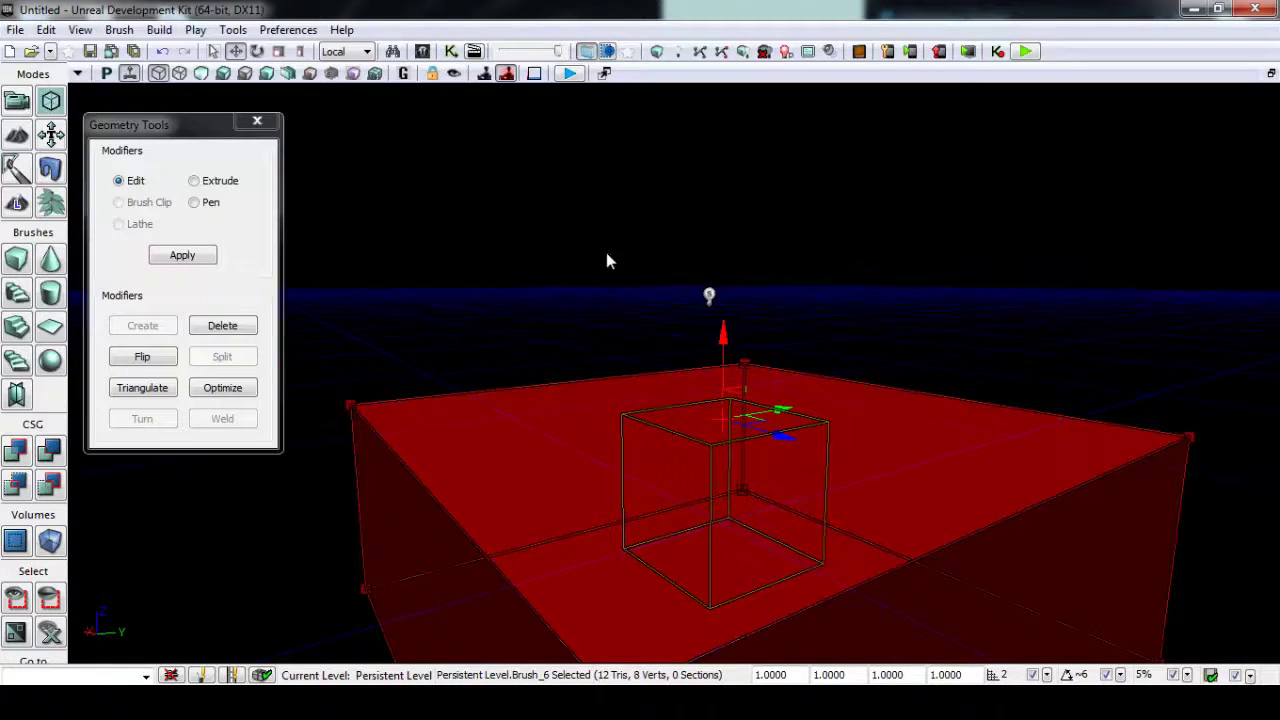
{"action": "mouse_move", "coordinate": [670, 324]}
{"action": "left_mouse_down"}
{"action": "mouse_move", "coordinate": [625, 435]}
{"action": "mouse_move", "coordinate": [670, 307]}
{"action": "left_mouse_up"}
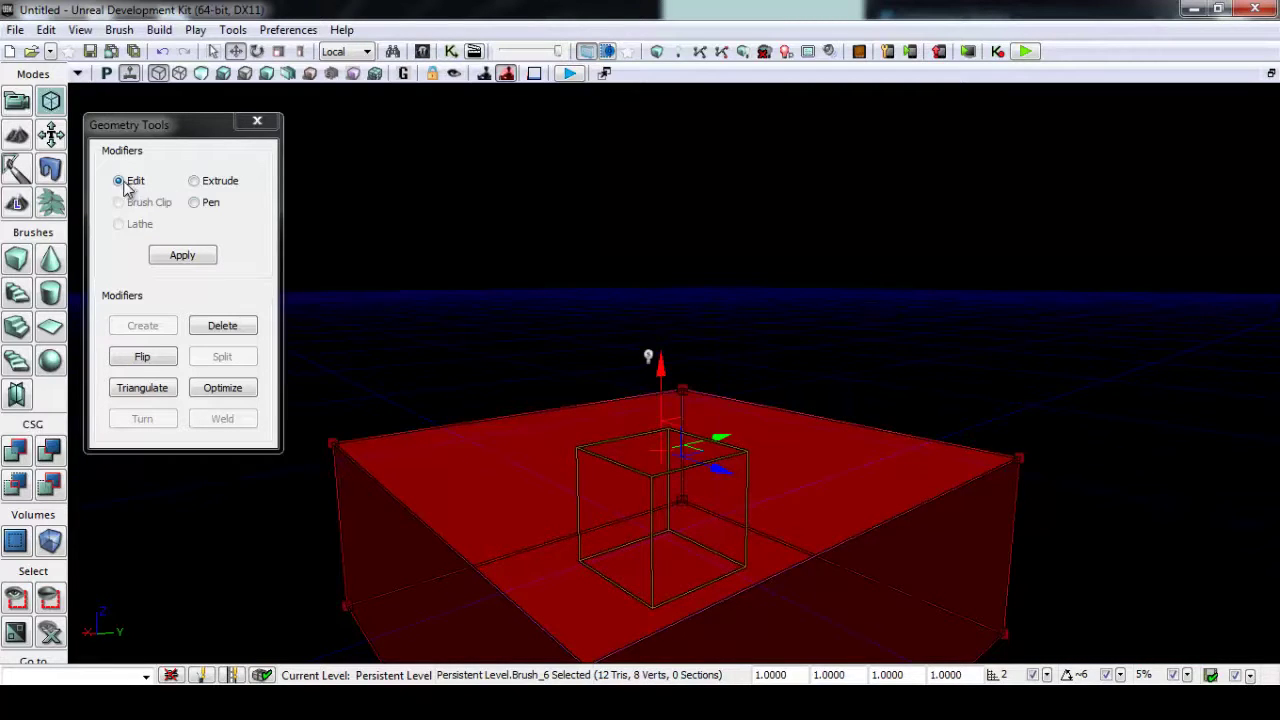
{"action": "mouse_move", "coordinate": [598, 350]}
{"action": "left_mouse_down"}
{"action": "mouse_move", "coordinate": [525, 385]}
{"action": "mouse_move", "coordinate": [572, 512]}
{"action": "mouse_move", "coordinate": [729, 269]}
{"action": "mouse_move", "coordinate": [735, 95]}
{"action": "left_mouse_up"}
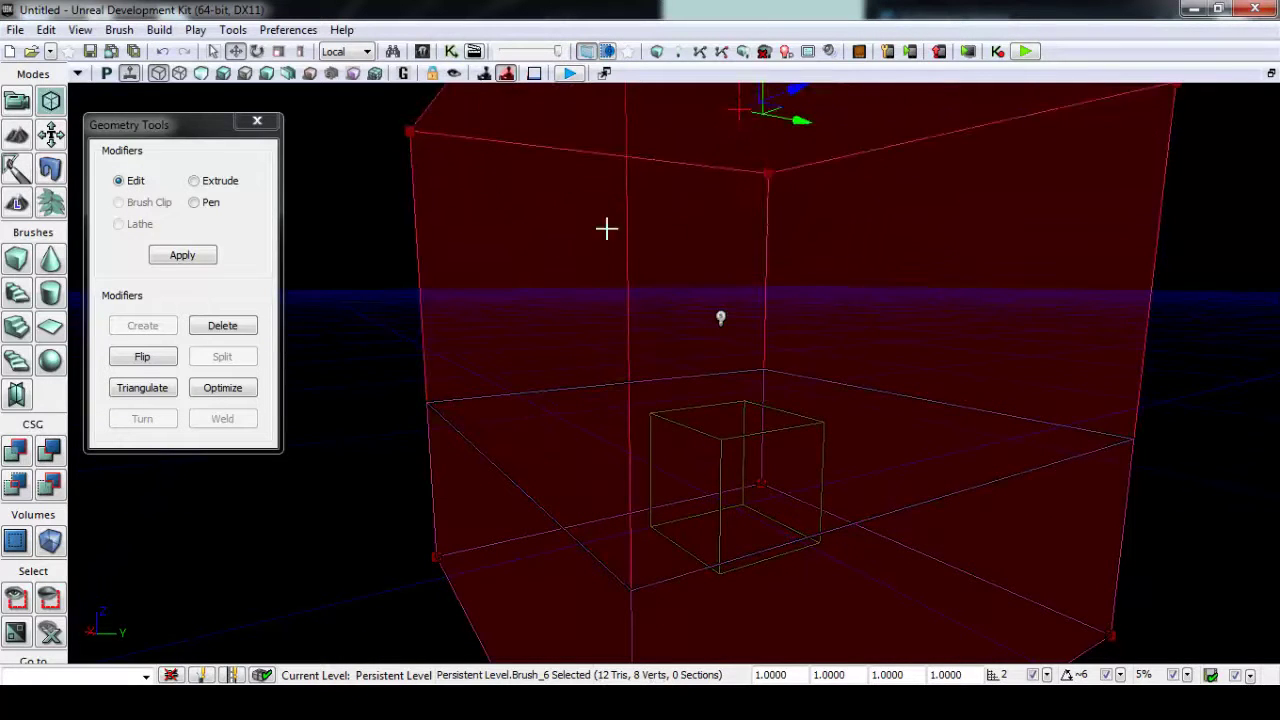
{"action": "left_click", "coordinate": [14, 100]}
- Return the viewport to Lit mode and add a LightmassImportanceVolume from the enlarged builder brush
{"action": "left_click_drag", "start_coordinate": [391, 262], "coordinate": [383, 87]}
{"action": "left_click", "coordinate": [223, 73]}
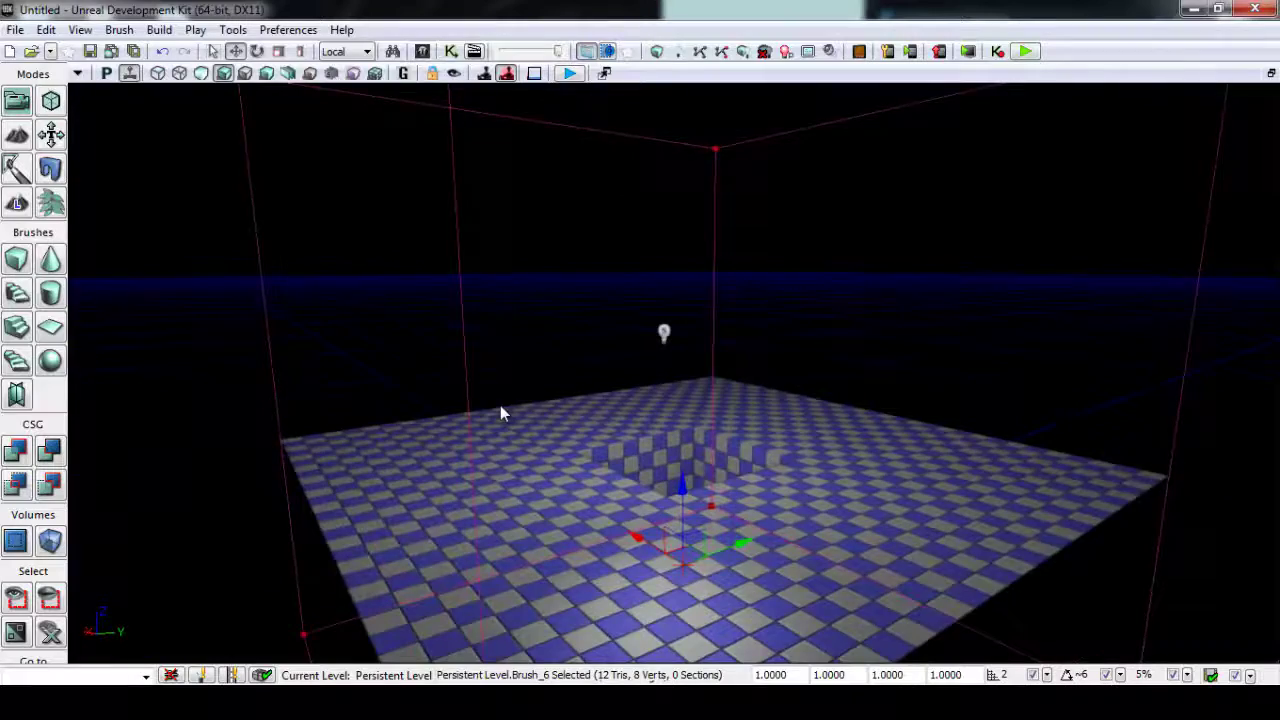
{"action": "left_click_drag", "start_coordinate": [500, 405], "coordinate": [780, 380]}
{"action": "left_click_drag", "start_coordinate": [120, 93], "coordinate": [606, 421]}
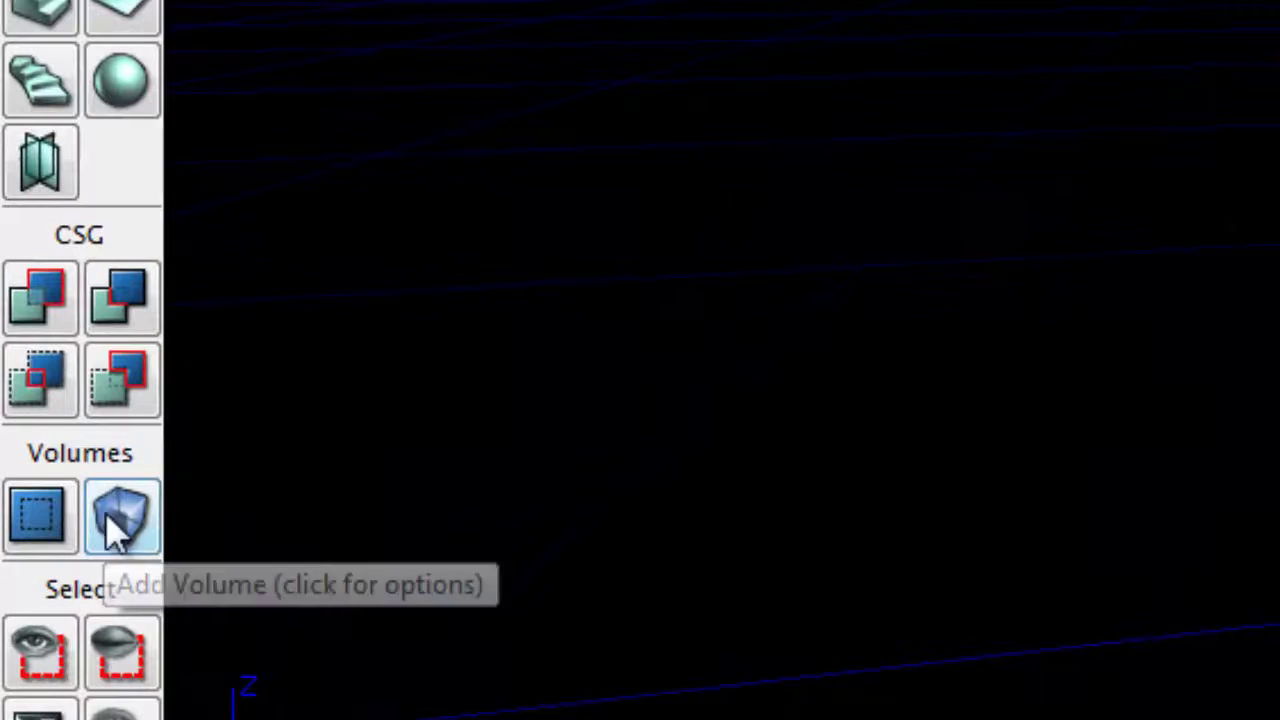
{"action": "left_click", "coordinate": [120, 532]}
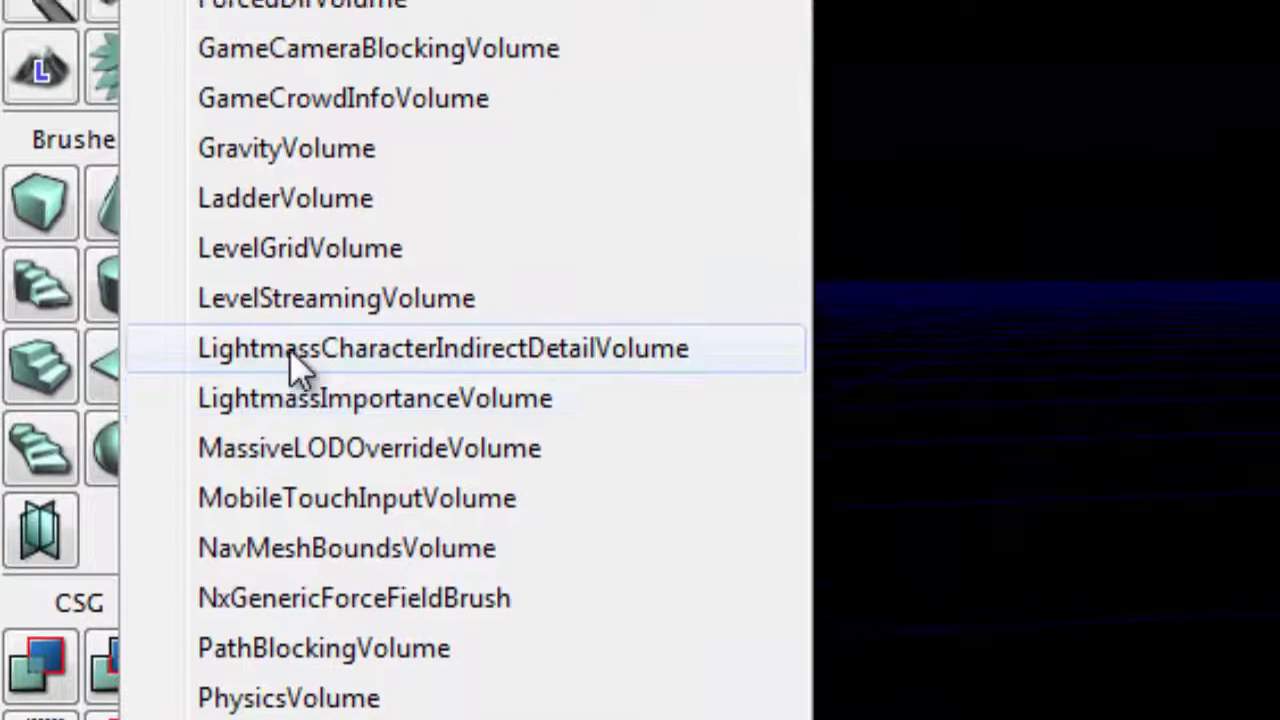
{"action": "left_click", "coordinate": [300, 224]}
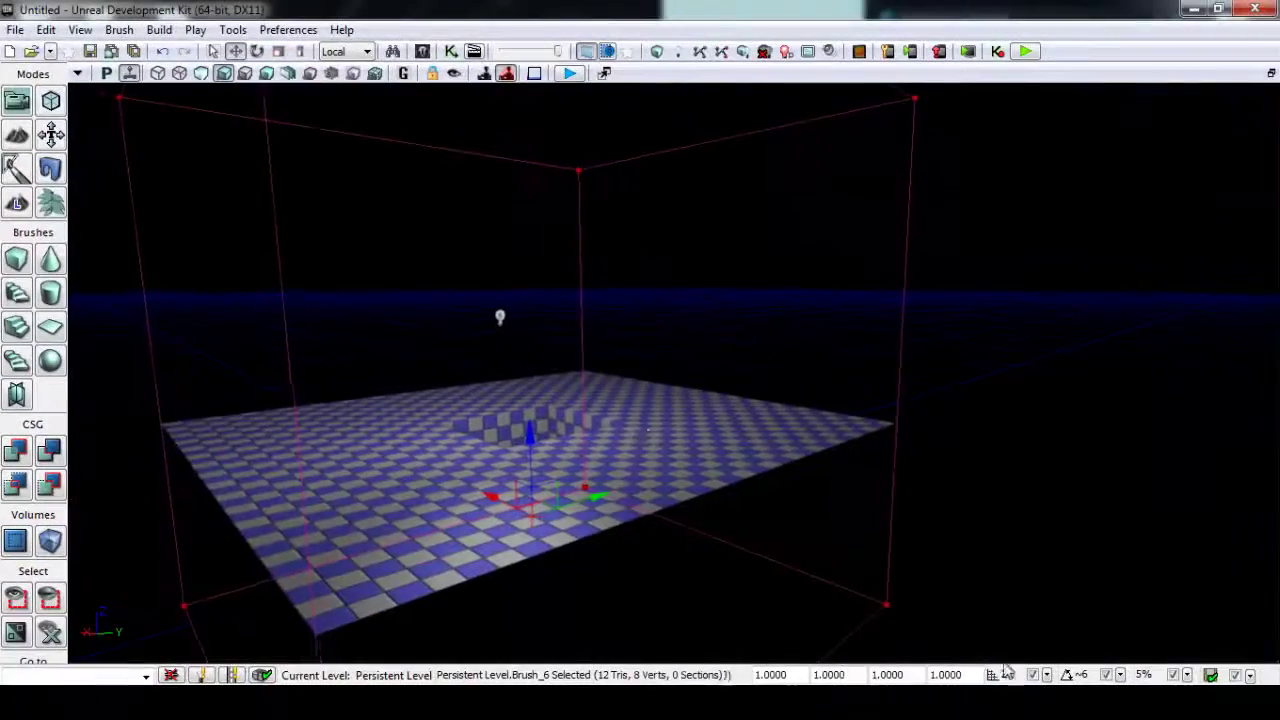
- Move the builder brush away from the block and select the Lightmass importance volume around the level
{"action": "left_click_drag", "start_coordinate": [607, 493], "coordinate": [737, 294]}
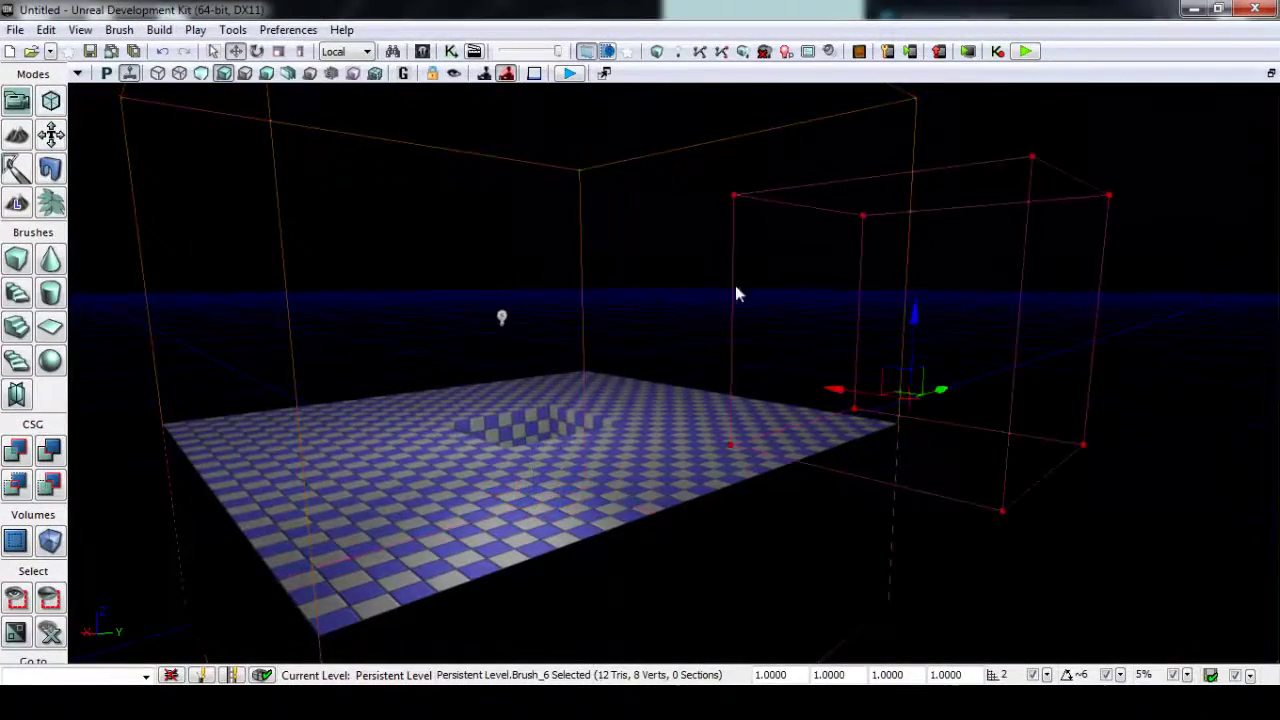
{"action": "left_click", "coordinate": [582, 229]}
{"action": "mouse_move", "coordinate": [586, 230]}
{"action": "middle_mouse_down"}
{"action": "mouse_move", "coordinate": [380, 150]}
{"action": "mouse_move", "coordinate": [87, 102]}
{"action": "mouse_move", "coordinate": [494, 588]}
{"action": "middle_mouse_up"}
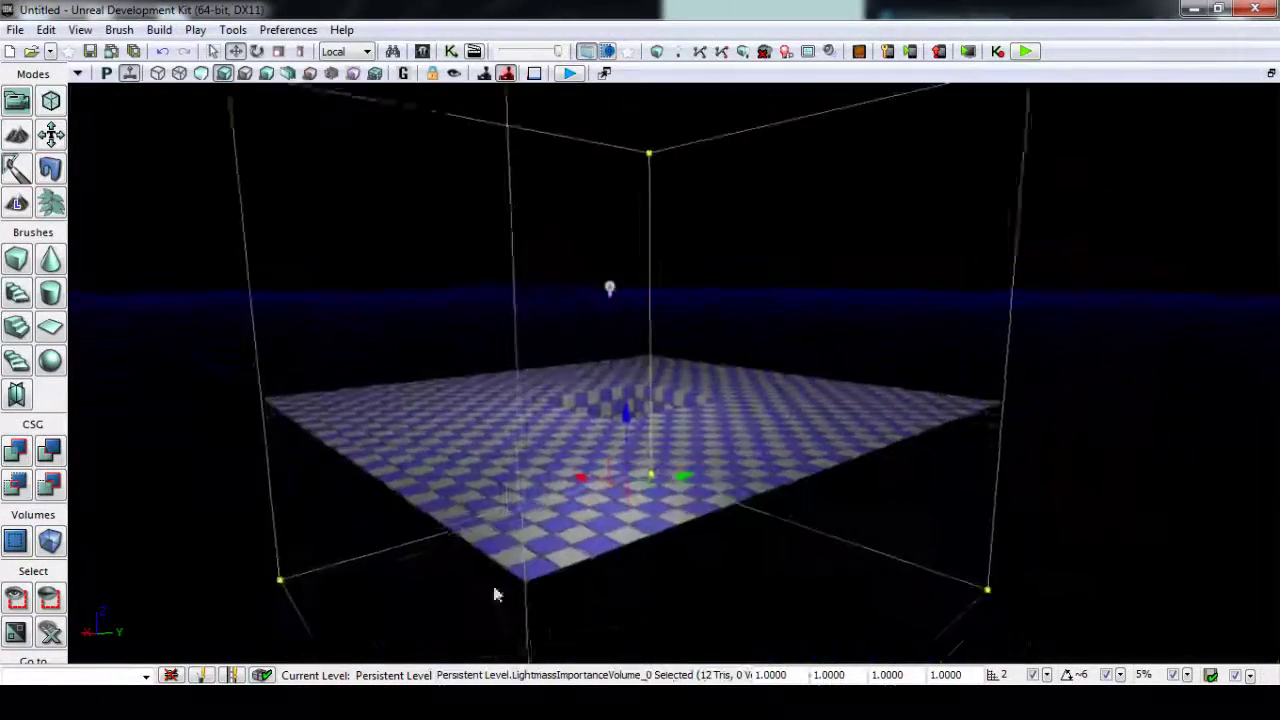
{"action": "left_click_drag", "start_coordinate": [495, 594], "coordinate": [628, 335]}
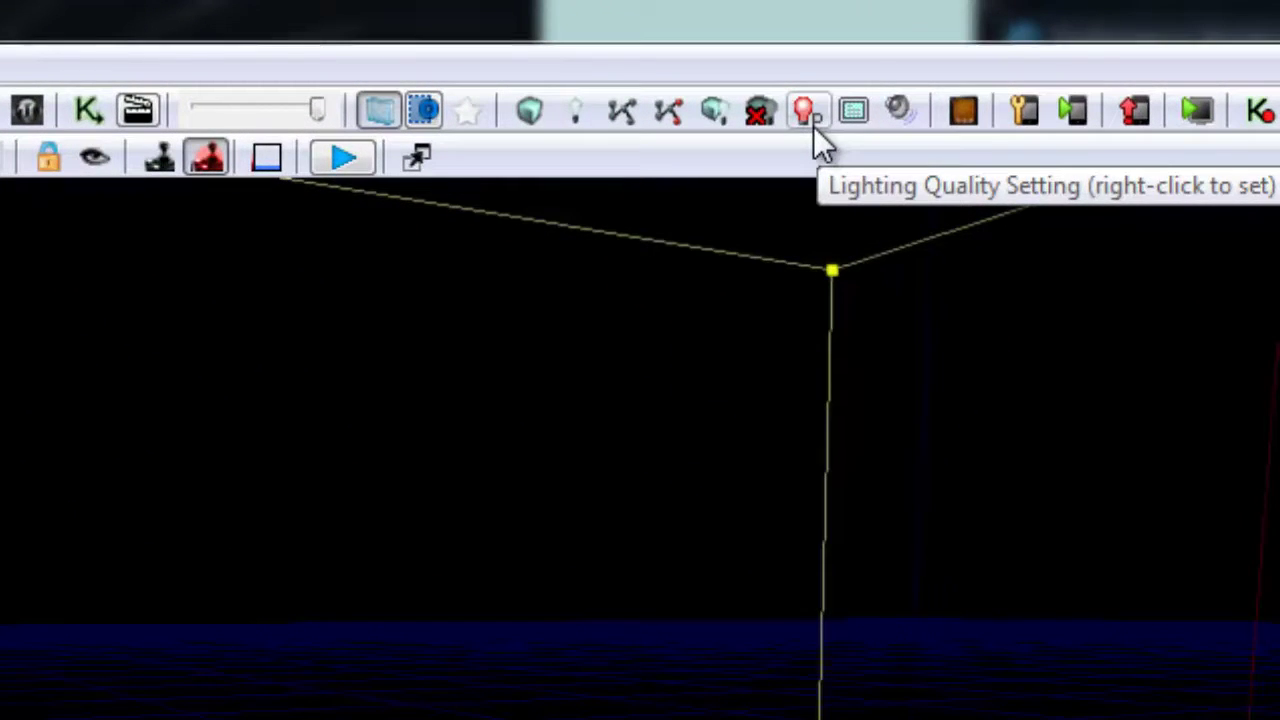
- Run Build All for the level and close the Map Check report
{"action": "left_click", "coordinate": [716, 119]}
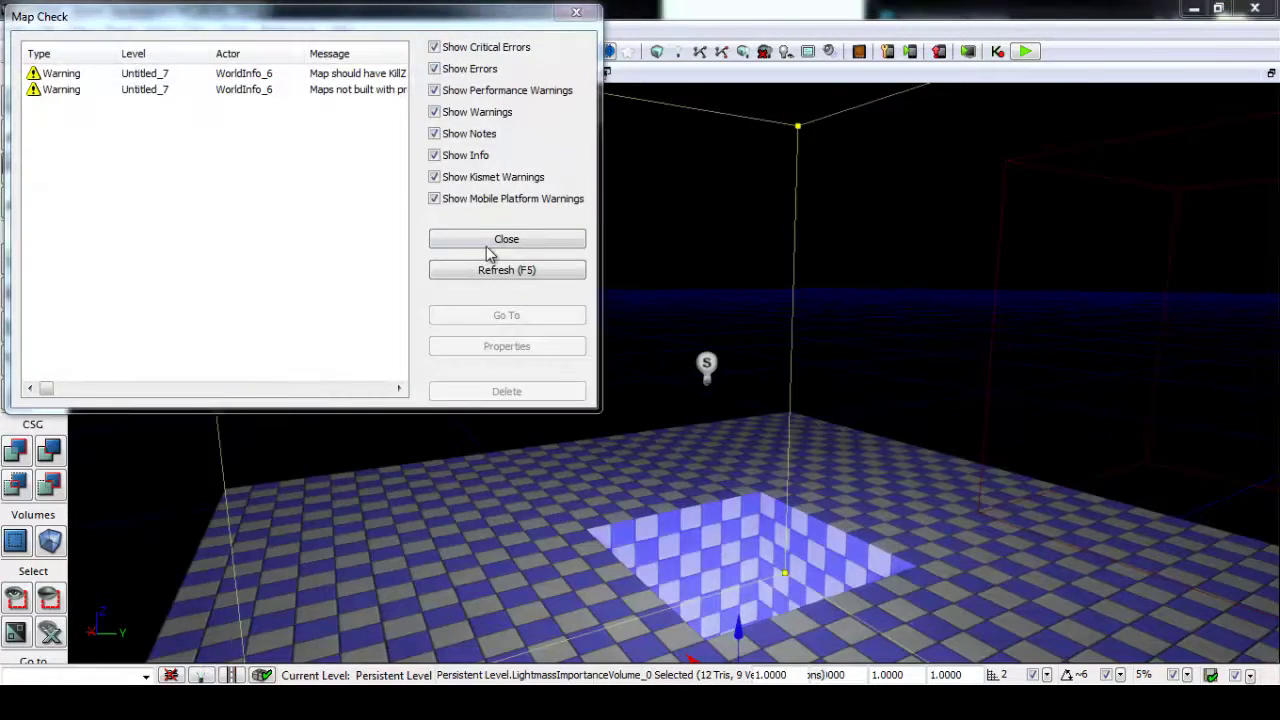
{"action": "left_click", "coordinate": [488, 241]}
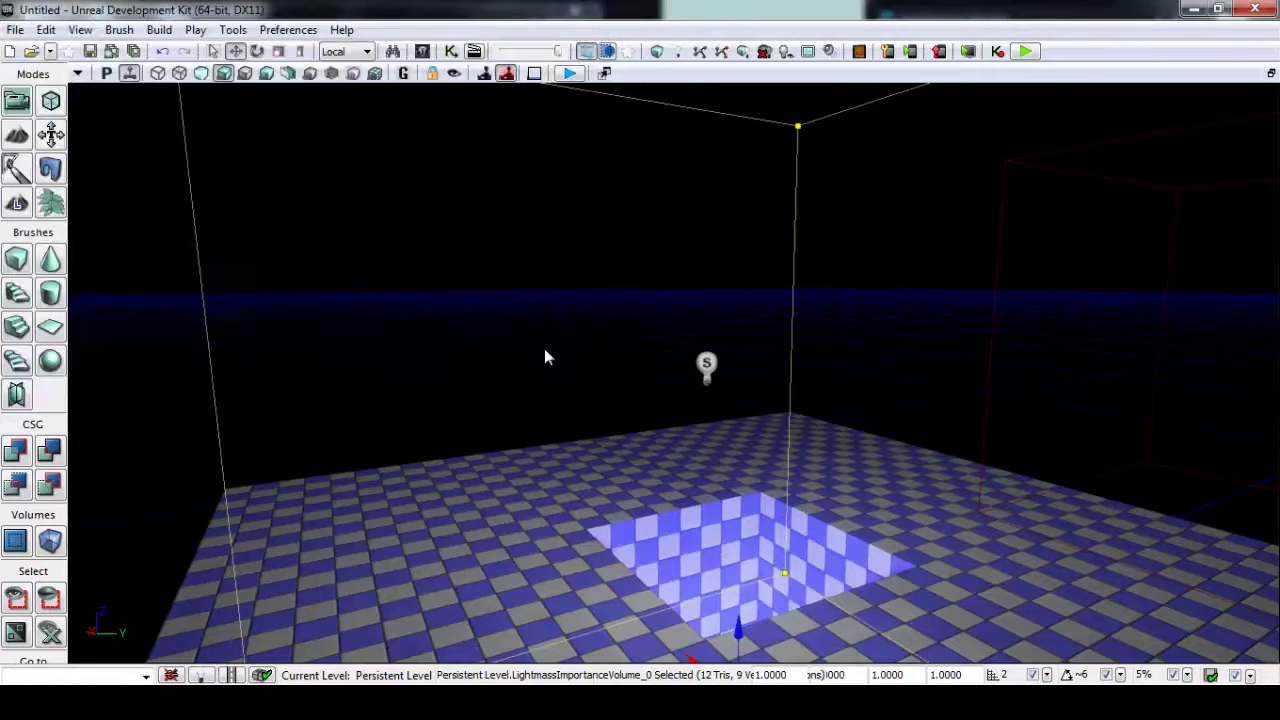
{"action": "middle_click_drag", "start_coordinate": [540, 352], "coordinate": [626, 660]}
{"action": "left_click_drag", "start_coordinate": [626, 660], "coordinate": [572, 406]}
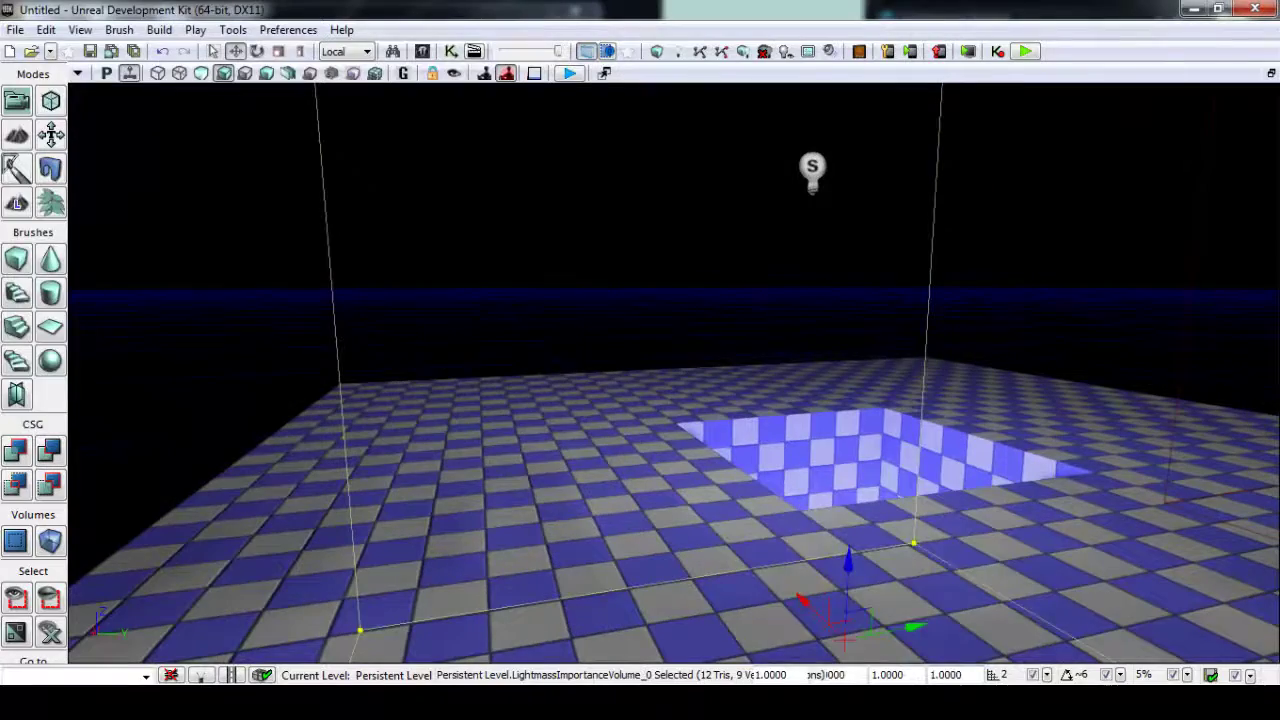
{"action": "left_click", "coordinate": [956, 702]}
{"action": "left_click", "coordinate": [590, 11]}
{"action": "left_click_drag", "start_coordinate": [636, 388], "coordinate": [682, 400]}
{"action": "middle_click_drag", "start_coordinate": [682, 400], "coordinate": [691, 249]}
{"action": "right_click_drag", "start_coordinate": [691, 249], "coordinate": [626, 504]}
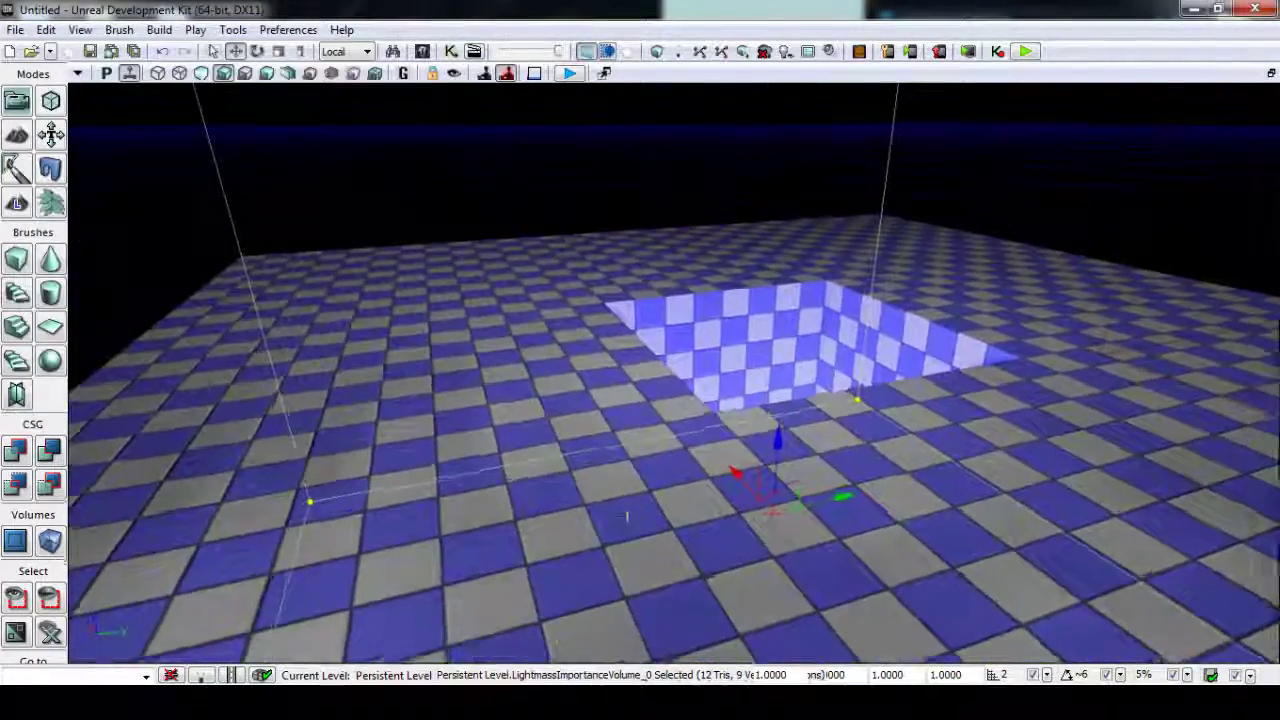
{"action": "left_click_drag", "start_coordinate": [625, 505], "coordinate": [625, 390]}
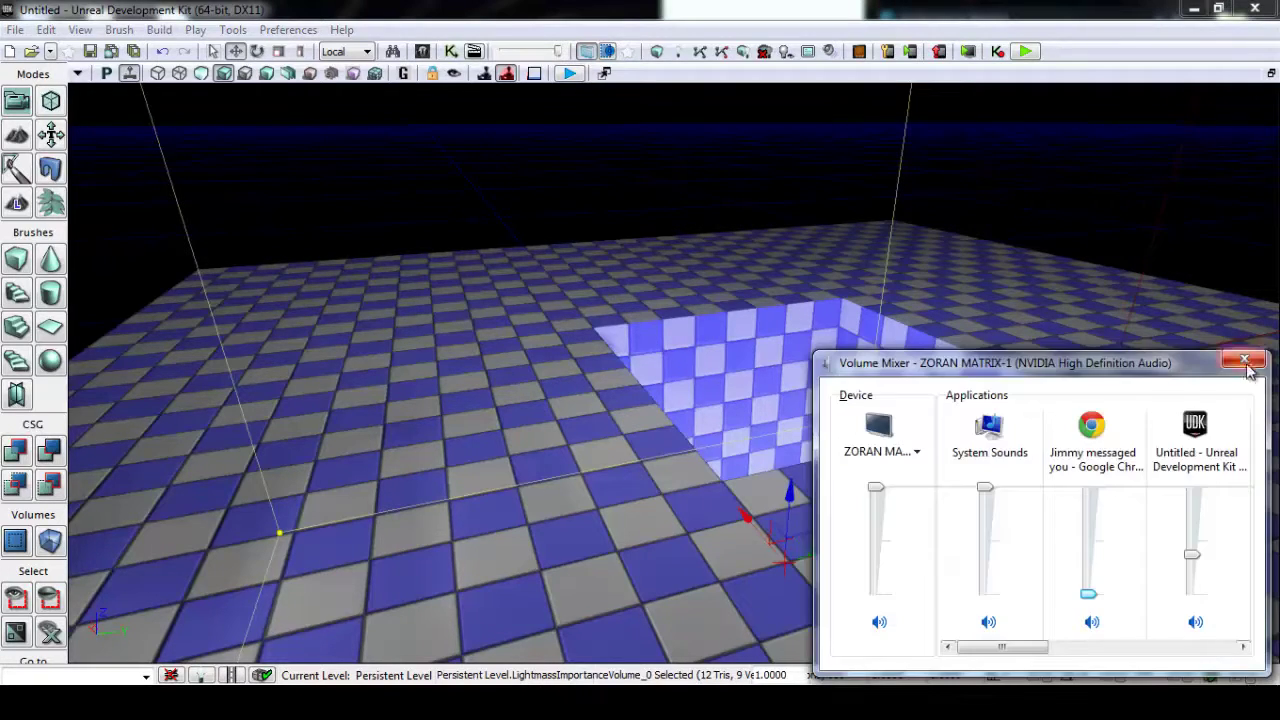
- Close the Volume Mixer, search the Content Browser's static meshes for WHEEL and place S_HU_Deco_SM_VentWheel01 on the floor near the pool
{"action": "left_click", "coordinate": [1244, 361]}
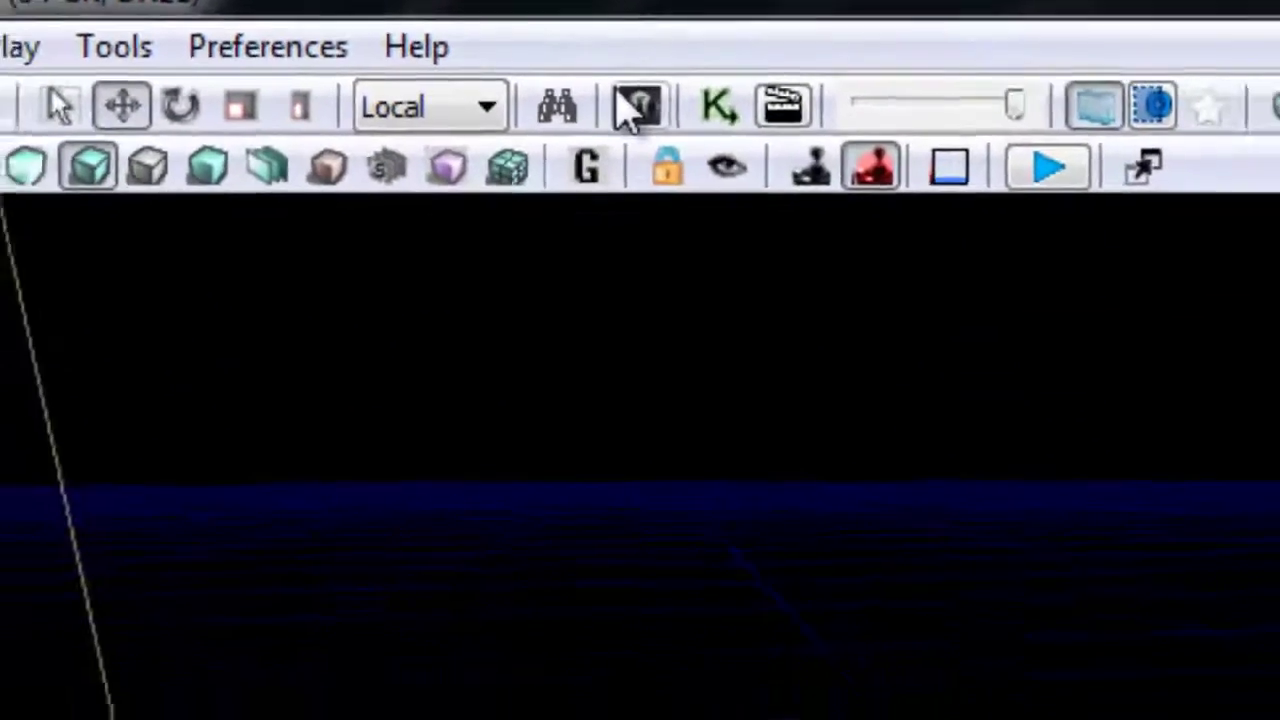
{"action": "left_click", "coordinate": [582, 127]}
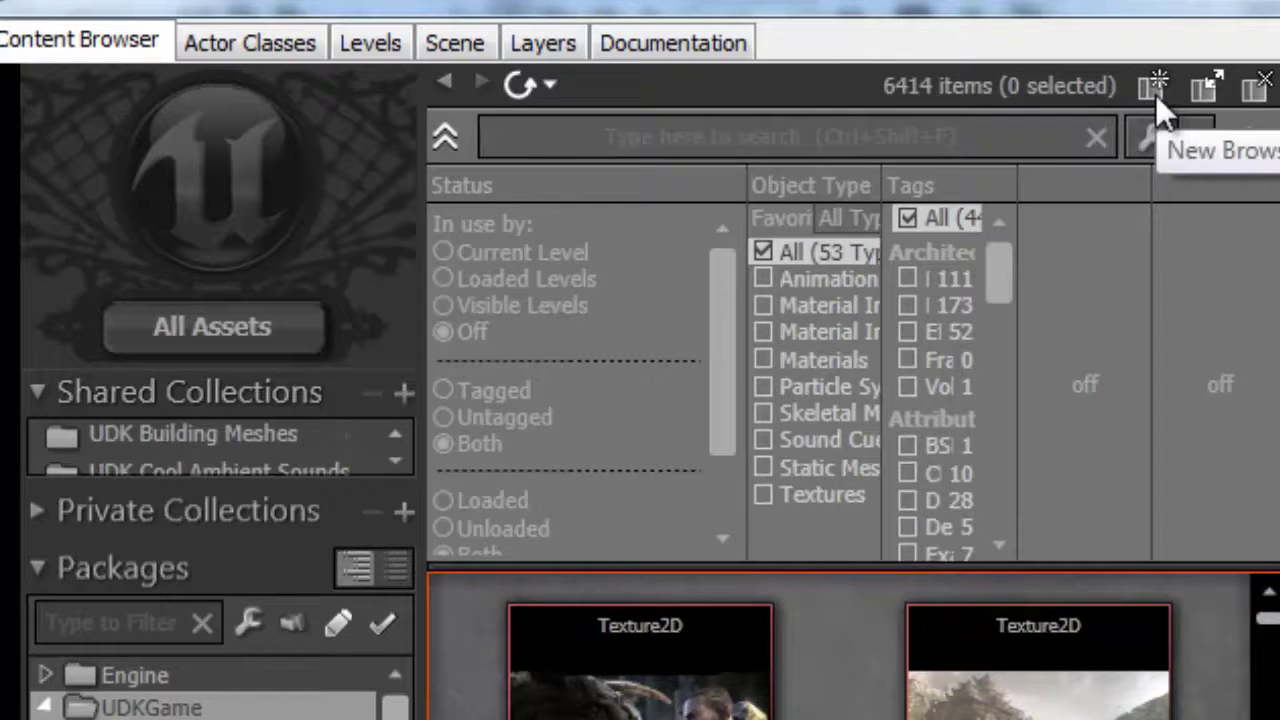
{"action": "type", "text": "WHEEL"}
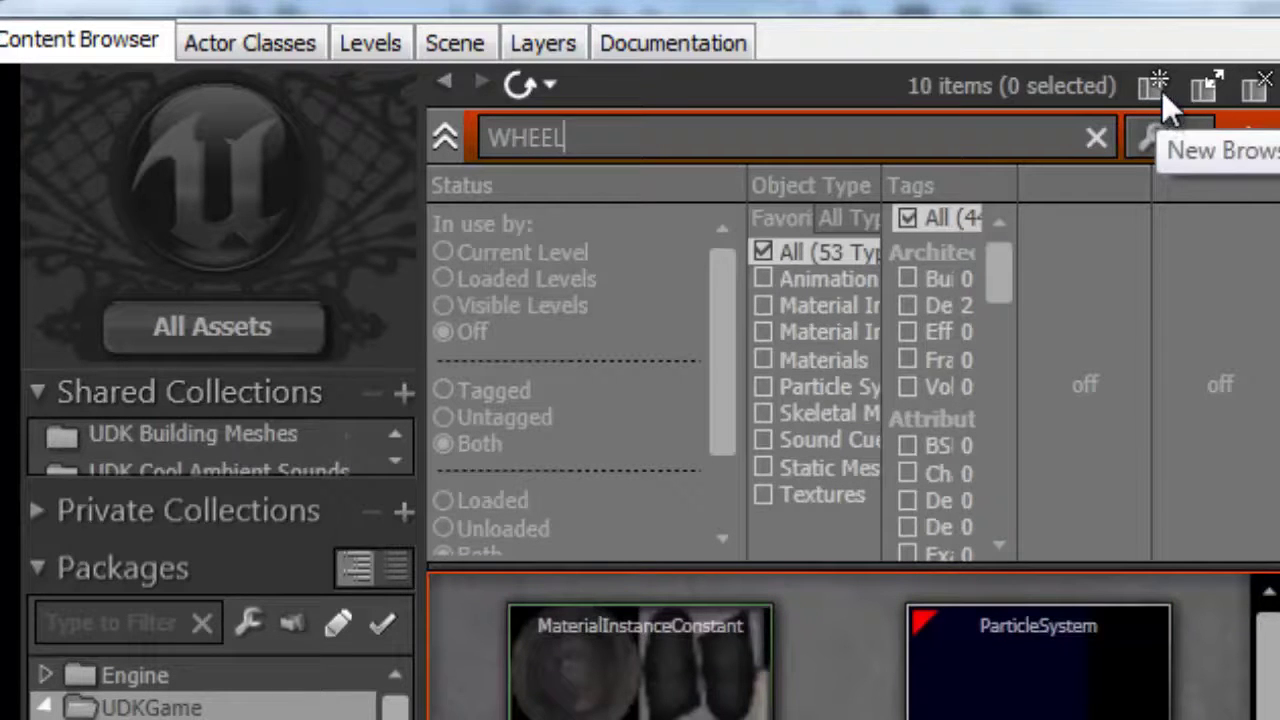
{"action": "left_click", "coordinate": [763, 467]}
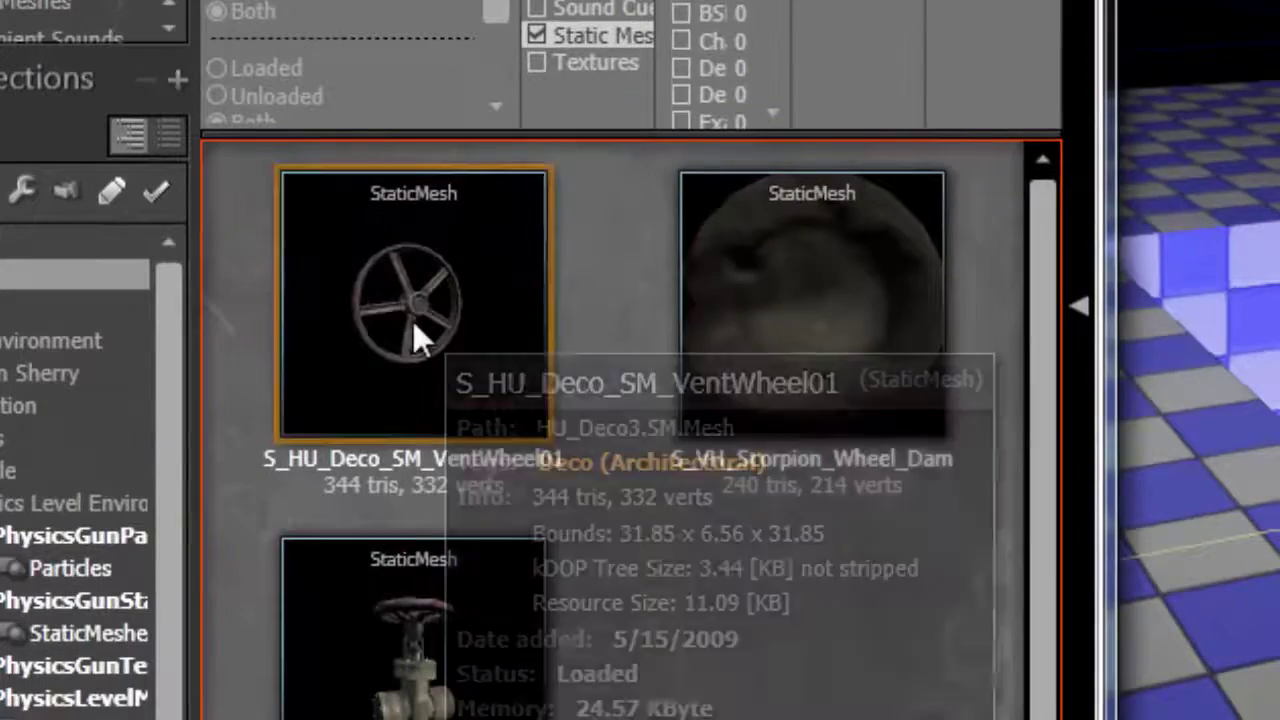
{"action": "left_click", "coordinate": [414, 325]}
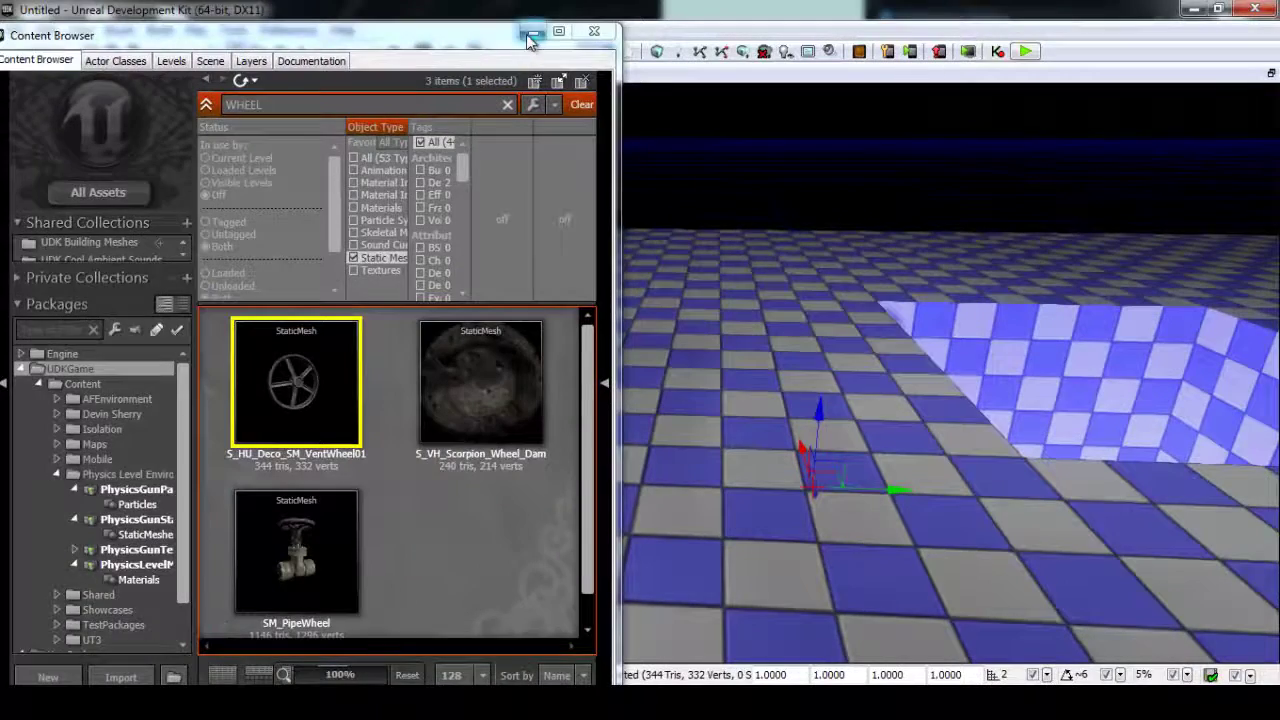
{"action": "left_click", "coordinate": [531, 37]}
- Turn the vent wheel, scale it uniformly to about 2.9 and position it beside the pool, partly sunk into the floor
{"action": "right_click_drag", "start_coordinate": [952, 502], "coordinate": [994, 343]}
{"action": "key", "text": "space"}
{"action": "left_click_drag", "start_coordinate": [645, 516], "coordinate": [1048, 577]}
{"action": "key", "text": "w"}
{"action": "left_click_drag", "start_coordinate": [754, 507], "coordinate": [943, 396]}
{"action": "mouse_move", "coordinate": [793, 404]}
{"action": "right_mouse_down"}
{"action": "mouse_move", "coordinate": [850, 404]}
{"action": "mouse_move", "coordinate": [793, 404]}
{"action": "right_mouse_up"}
{"action": "key", "text": "space"}
{"action": "key", "text": "space"}
{"action": "left_click_drag", "start_coordinate": [606, 265], "coordinate": [606, 244]}
{"action": "key", "text": "space"}
{"action": "right_click_drag", "start_coordinate": [683, 270], "coordinate": [749, 460]}
{"action": "left_click_drag", "start_coordinate": [616, 206], "coordinate": [692, 351]}
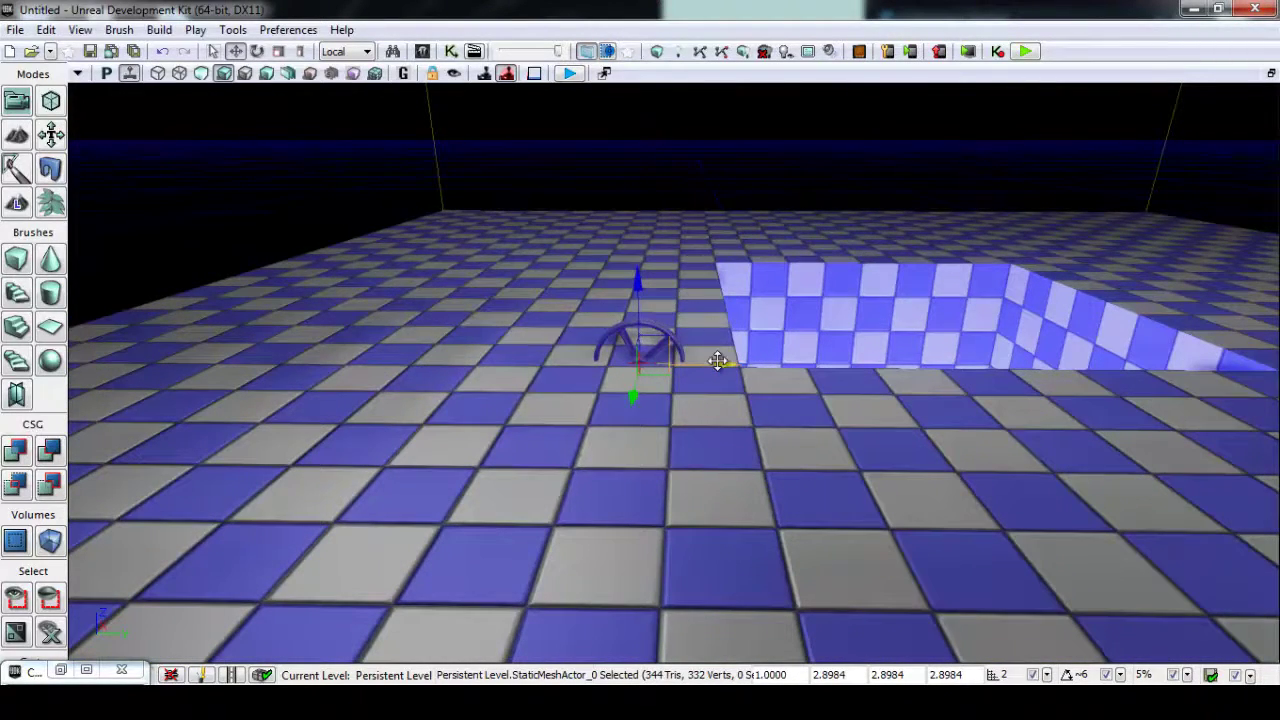
- Duplicate the vent wheel to the opposite side of the pool and raise the copy above the floor
{"action": "left_click_drag", "start_coordinate": [714, 362], "coordinate": [1228, 423], "text": "alt"}
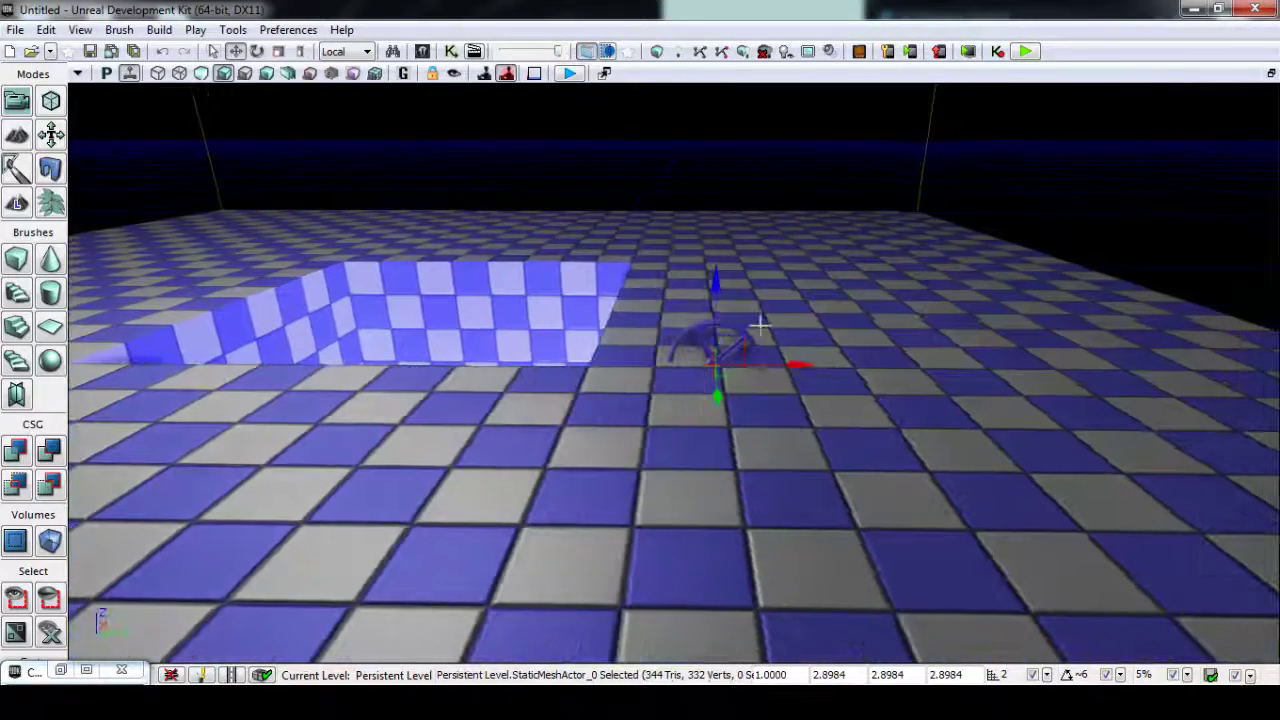
{"action": "left_click_drag", "start_coordinate": [713, 290], "coordinate": [717, 151]}
{"action": "mouse_move", "coordinate": [726, 185]}
{"action": "right_mouse_down"}
{"action": "mouse_move", "coordinate": [770, 190]}
{"action": "mouse_move", "coordinate": [712, 187]}
{"action": "right_mouse_up"}
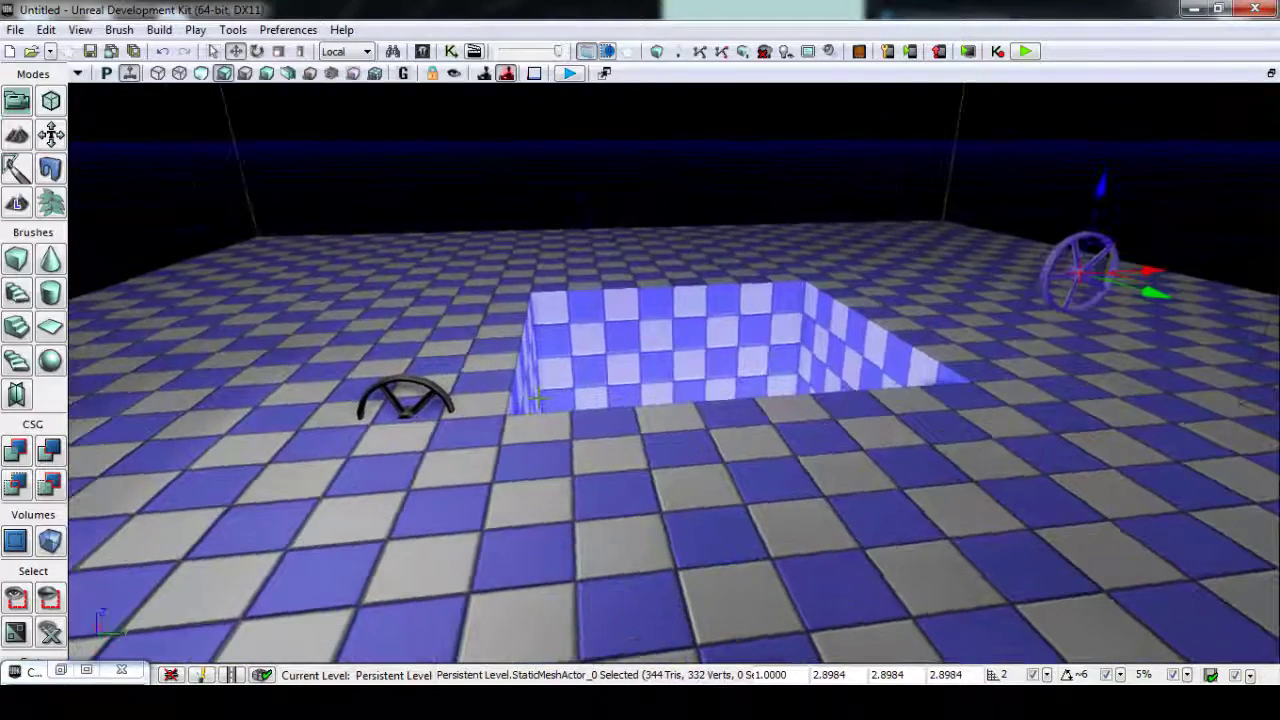
- Search the Content Browser's static meshes for "pip" and select the S_HU_Deco_Pipes_SM_PipeSetB01 mesh
{"action": "left_click", "coordinate": [61, 671]}
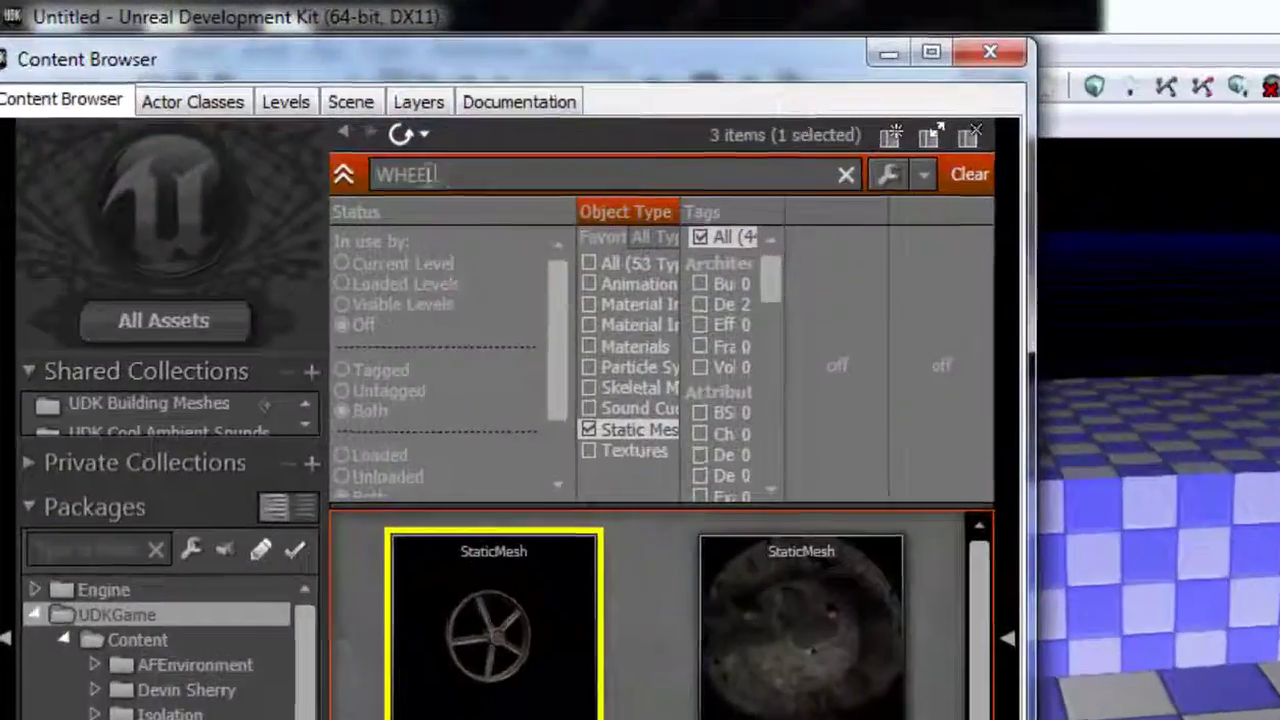
{"action": "left_click_drag", "start_coordinate": [263, 105], "coordinate": [2, 97]}
{"action": "type", "text": "pip"}
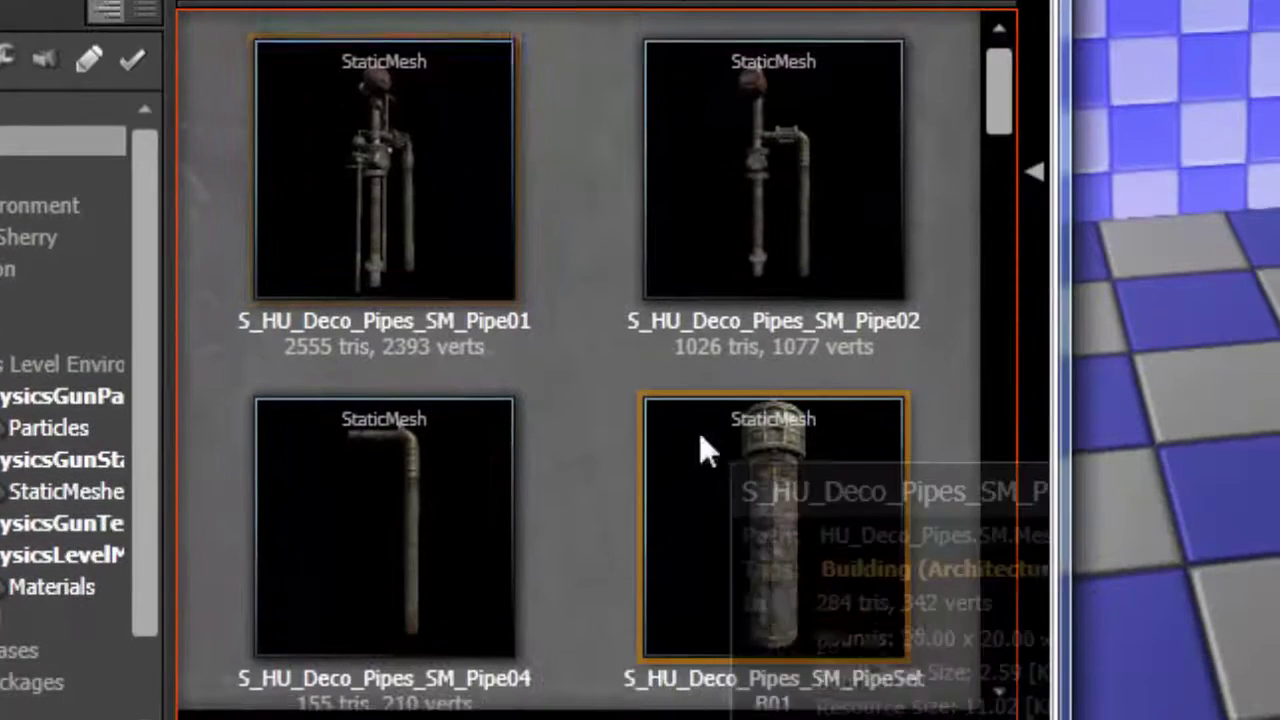
{"action": "left_click", "coordinate": [699, 432]}
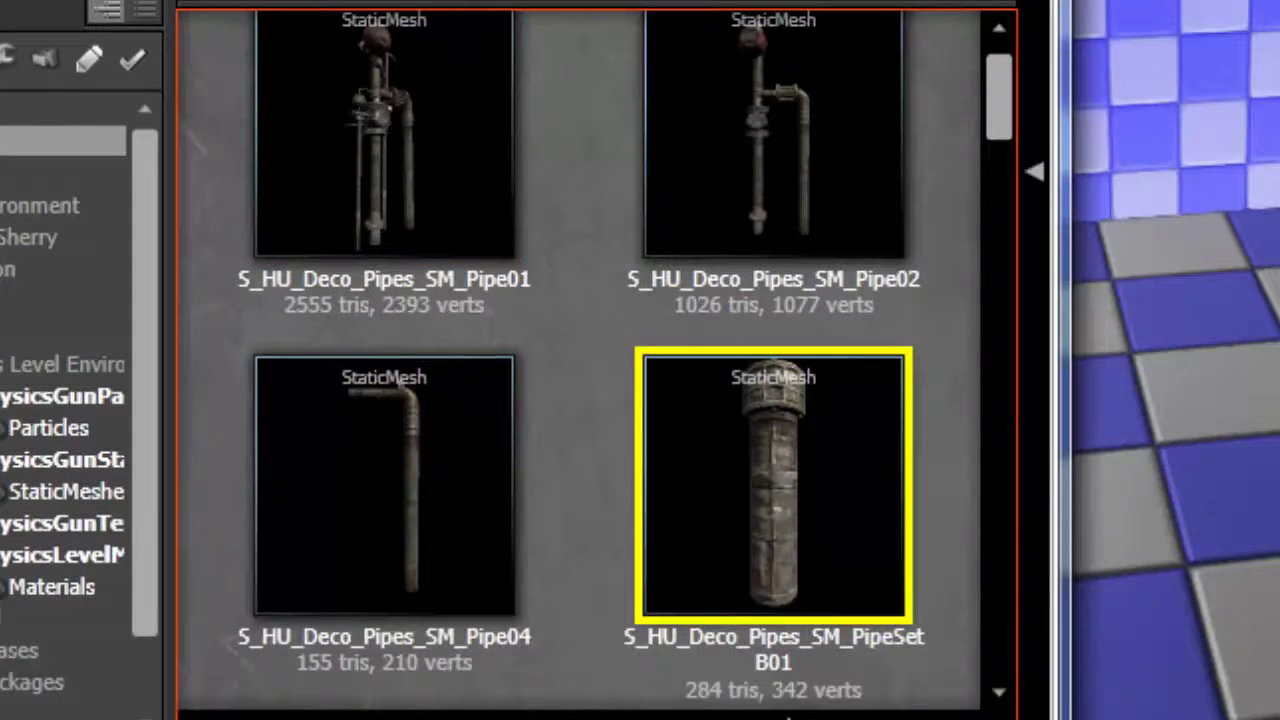
- Place the S_HU_Deco_Pipes_SM_PipeSetB01 mesh on the floor near the pool and move it to the half-sunk vent wheel
{"action": "left_click", "coordinate": [755, 590]}
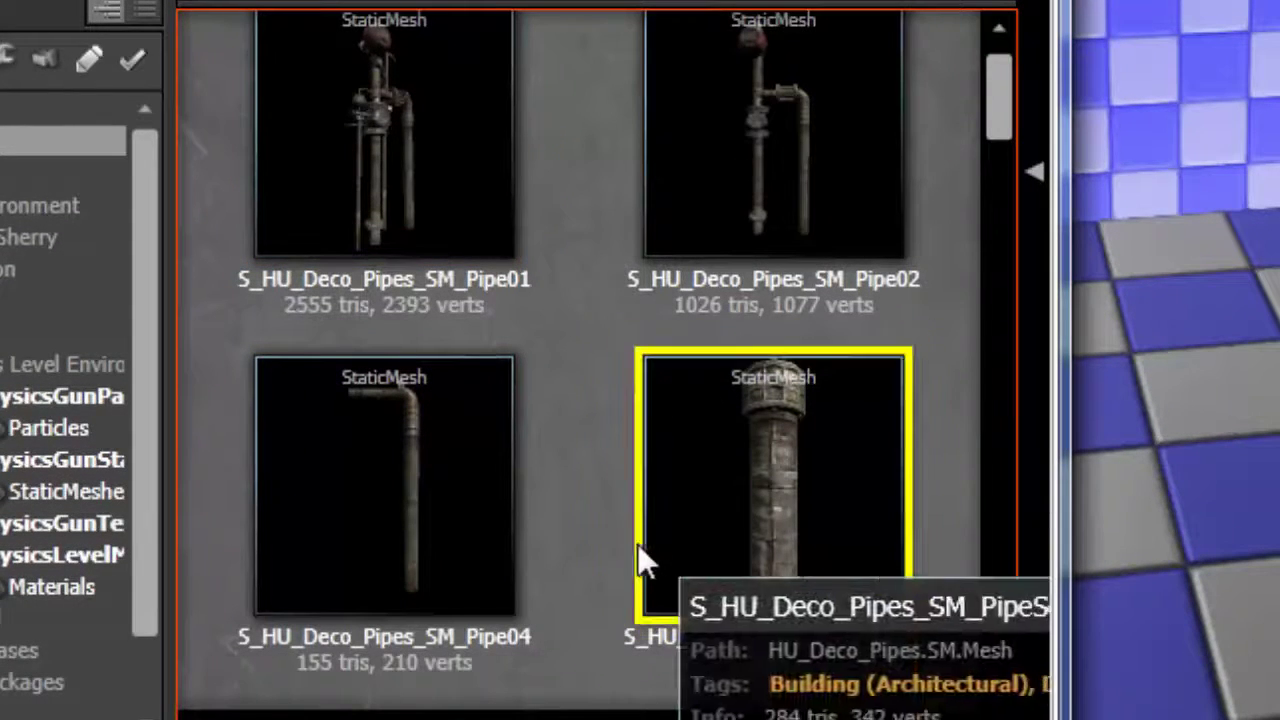
{"action": "scroll", "coordinate": [640, 600], "scroll_direction": "down", "scroll_amount": 1}
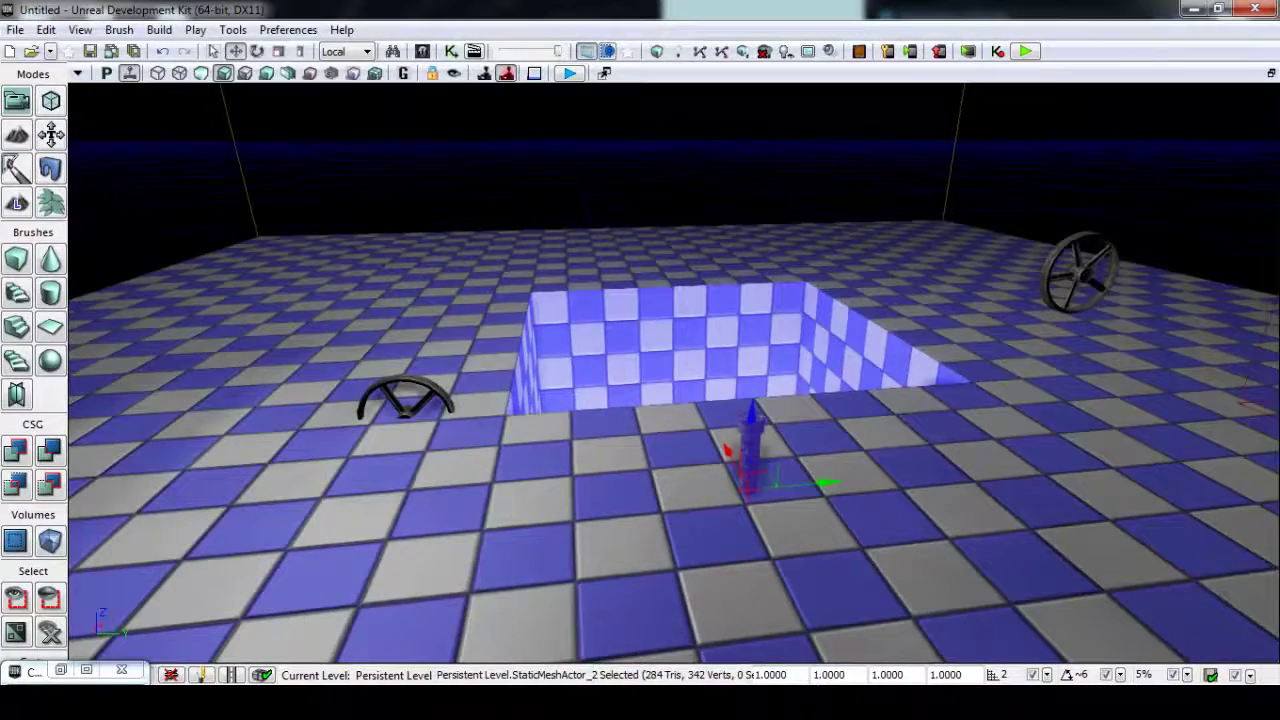
{"action": "left_click_drag", "start_coordinate": [770, 480], "coordinate": [457, 456]}
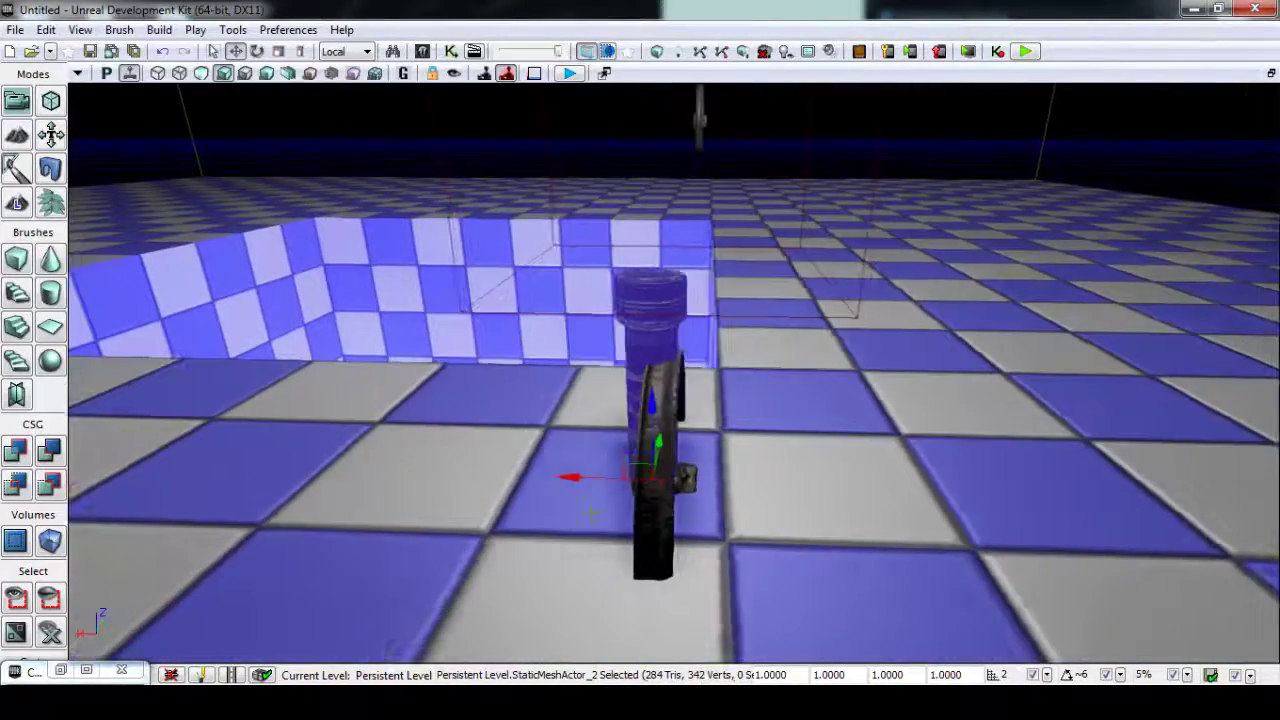
- Reduce the grid snap to 1, line the pipe up with the half-sunk vent wheel and raise it onto the top of the rim
{"action": "left_click_drag", "start_coordinate": [569, 474], "coordinate": [577, 479]}
{"action": "key", "text": "bracketleft"}
{"action": "right_click_drag", "start_coordinate": [567, 498], "coordinate": [352, 570]}
{"action": "left_click_drag", "start_coordinate": [618, 334], "coordinate": [618, 241]}
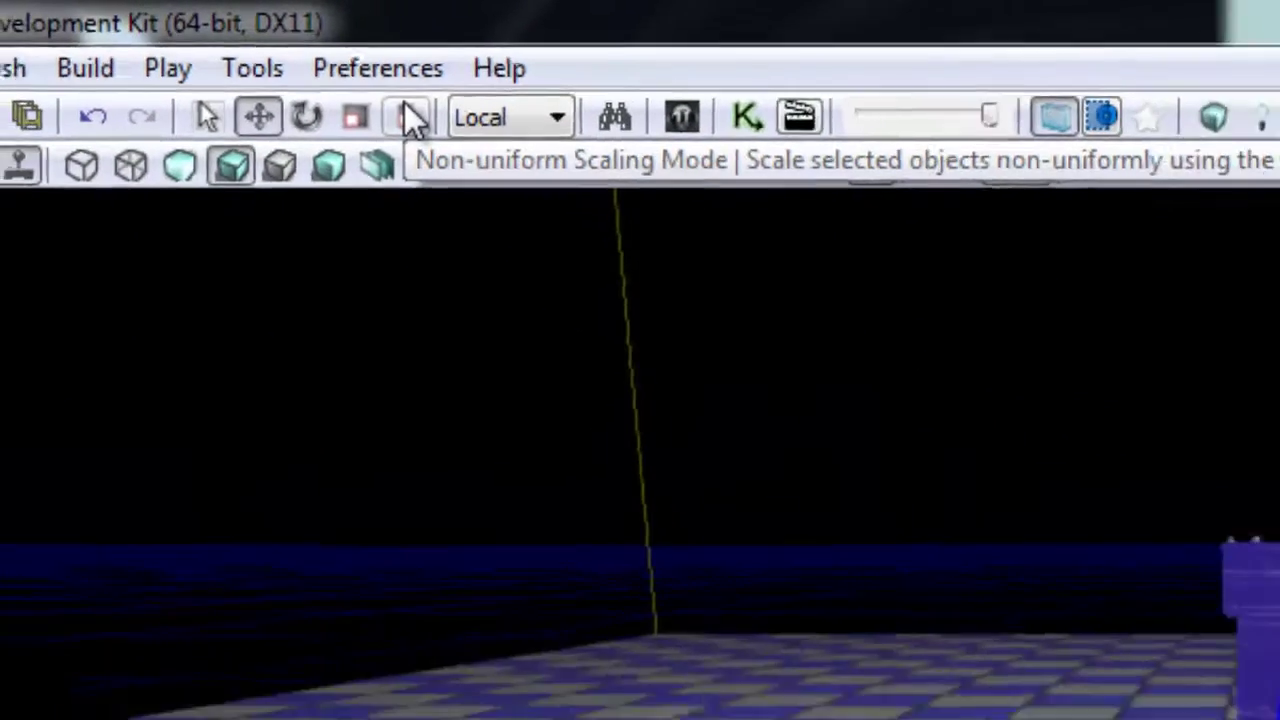
- Scale the pipe non-uniformly to about 0.66 in X, 0.60 in Y and 1.12 in Z, then return to translation mode
{"action": "left_click", "coordinate": [437, 135]}
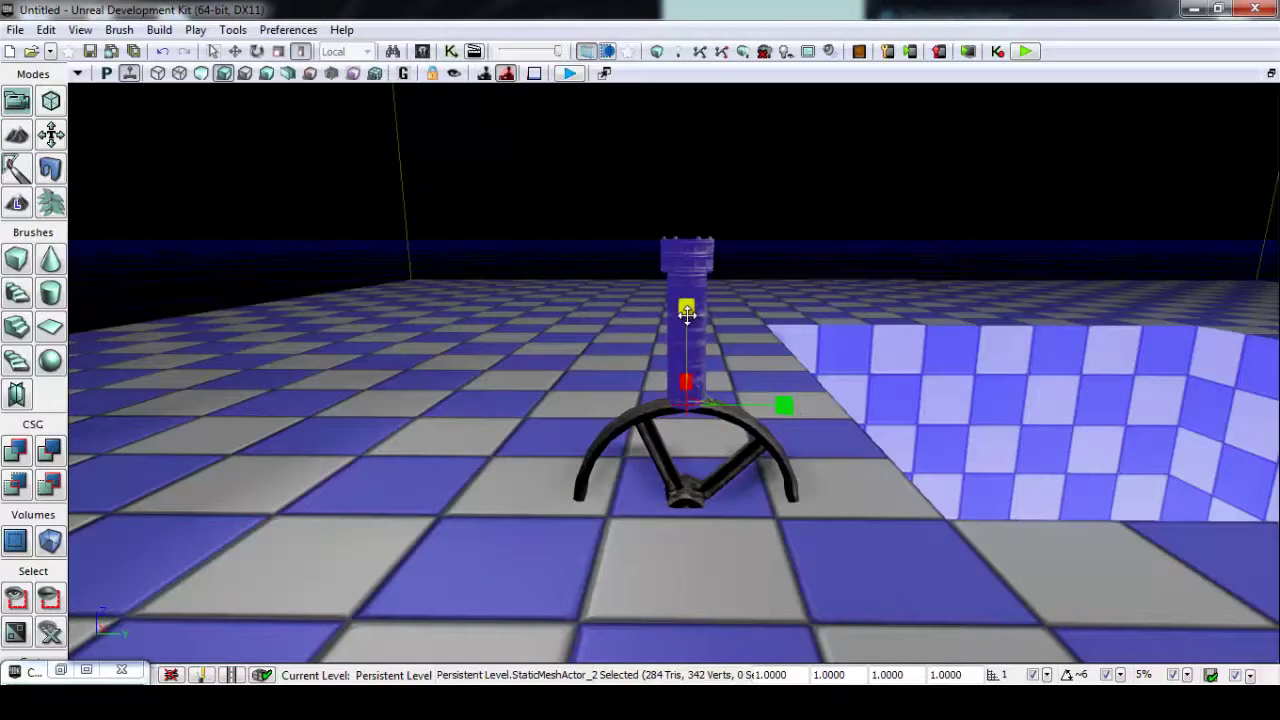
{"action": "left_click_drag", "start_coordinate": [686, 313], "coordinate": [686, 308]}
{"action": "middle_click_drag", "start_coordinate": [640, 412], "coordinate": [543, 377]}
{"action": "left_click_drag", "start_coordinate": [543, 377], "coordinate": [651, 418]}
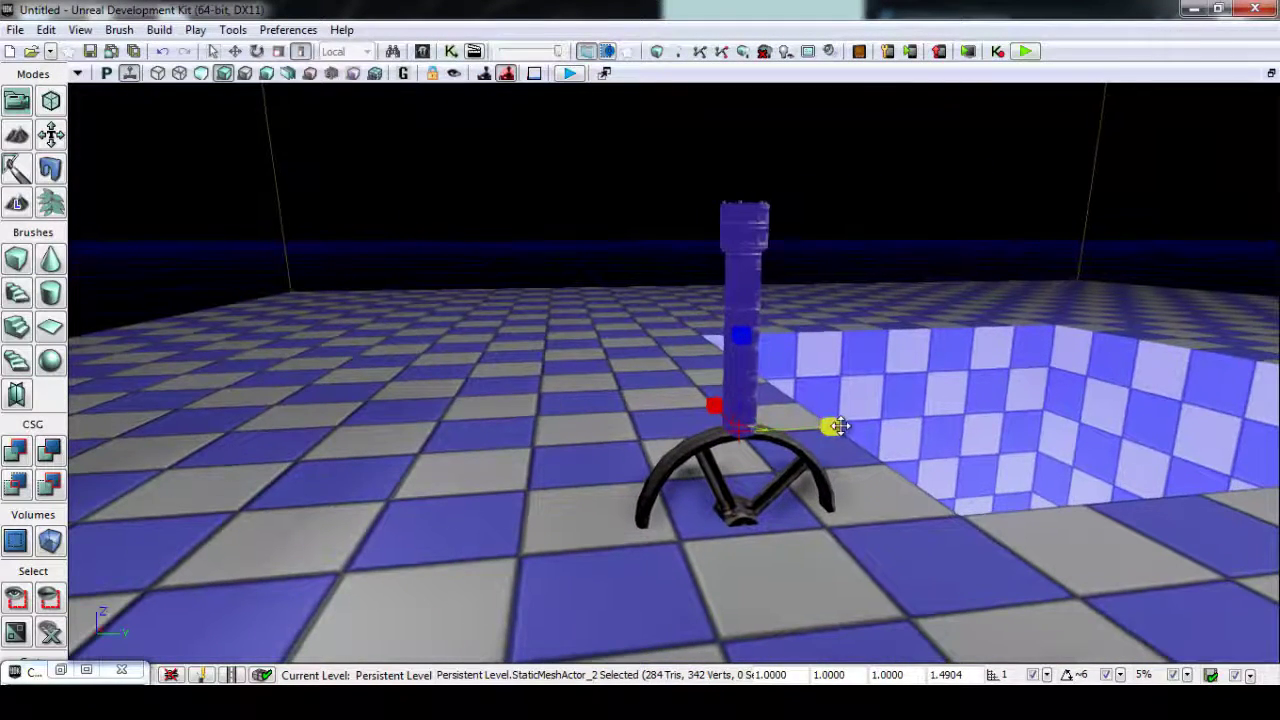
{"action": "left_click_drag", "start_coordinate": [841, 425], "coordinate": [827, 427]}
{"action": "left_click_drag", "start_coordinate": [714, 407], "coordinate": [717, 411]}
{"action": "left_click_drag", "start_coordinate": [752, 338], "coordinate": [752, 344]}
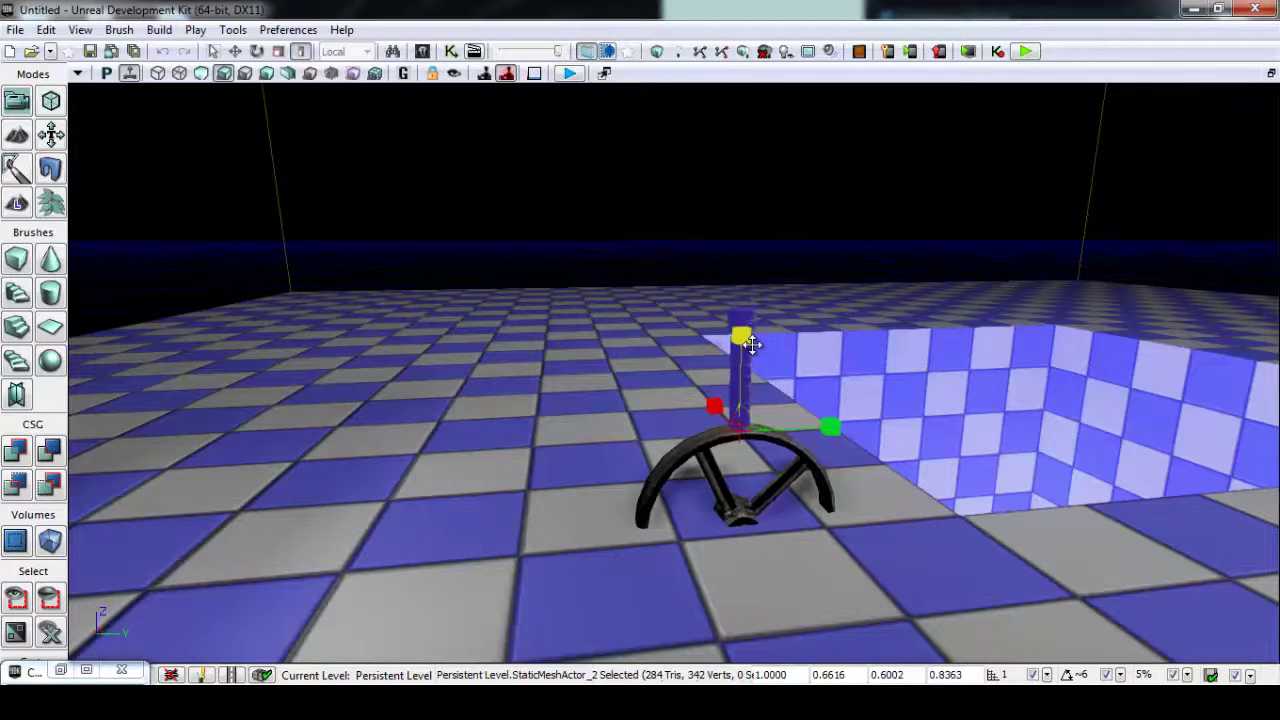
{"action": "key", "text": "space"}
{"action": "left_click_drag", "start_coordinate": [684, 459], "coordinate": [620, 420]}
{"action": "middle_click_drag", "start_coordinate": [620, 420], "coordinate": [684, 459]}
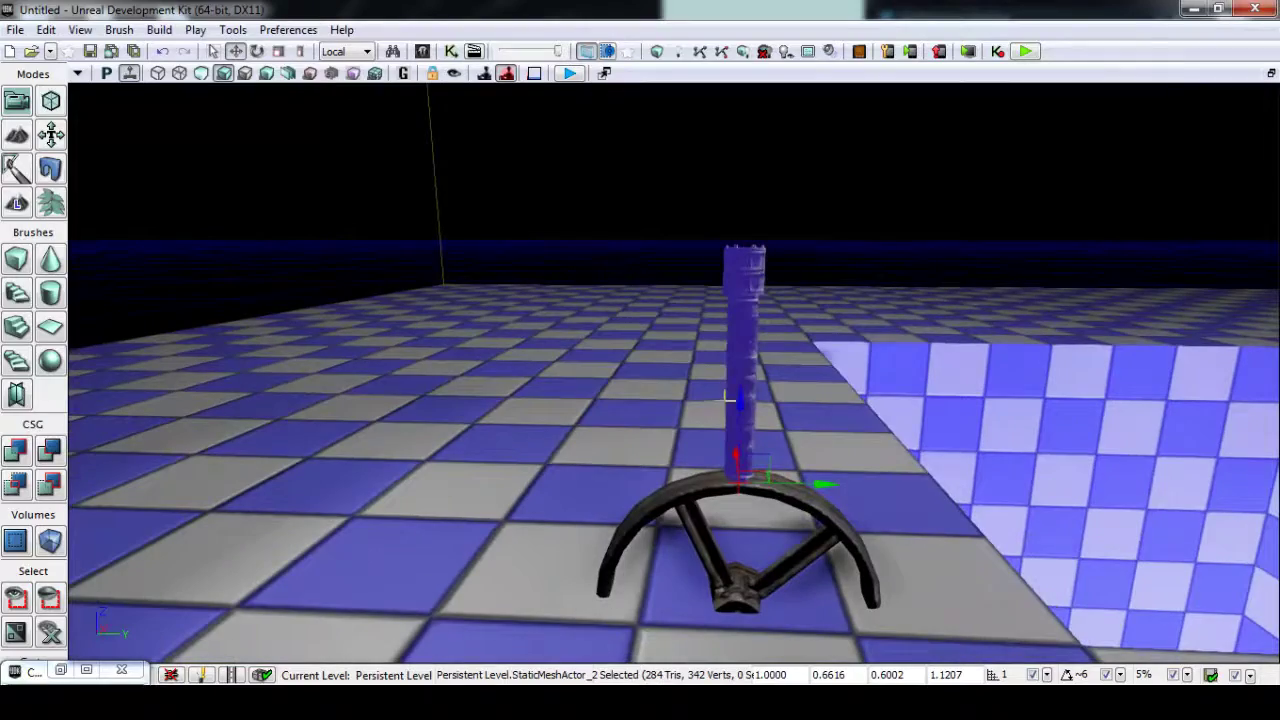